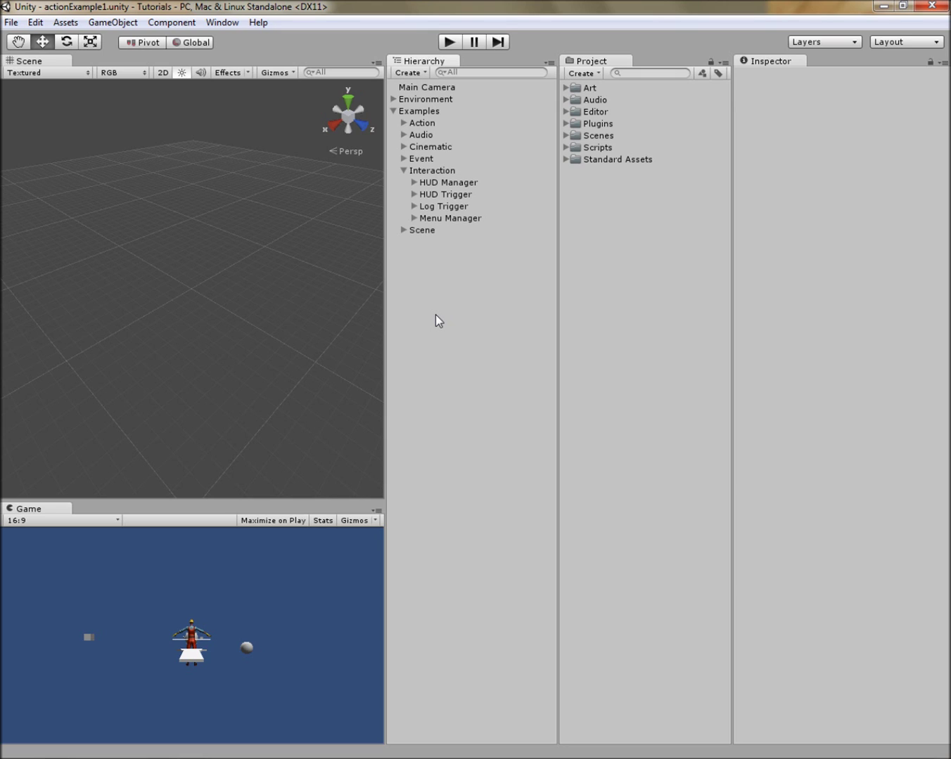
Inspect the HUD Manager object's Hud Textures list under Interaction and locate the Element 0 and Element 1 textures in the project.
{"action": "left_click", "coordinate": [416, 182]}
{"action": "left_click", "coordinate": [457, 194]}
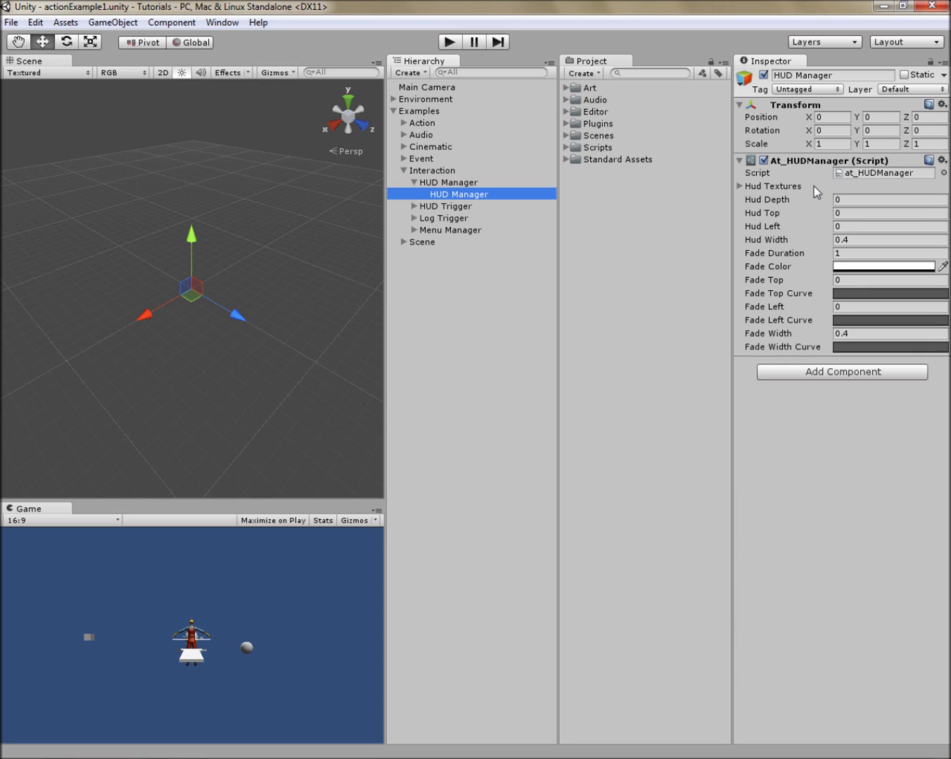
{"action": "left_click", "coordinate": [792, 187]}
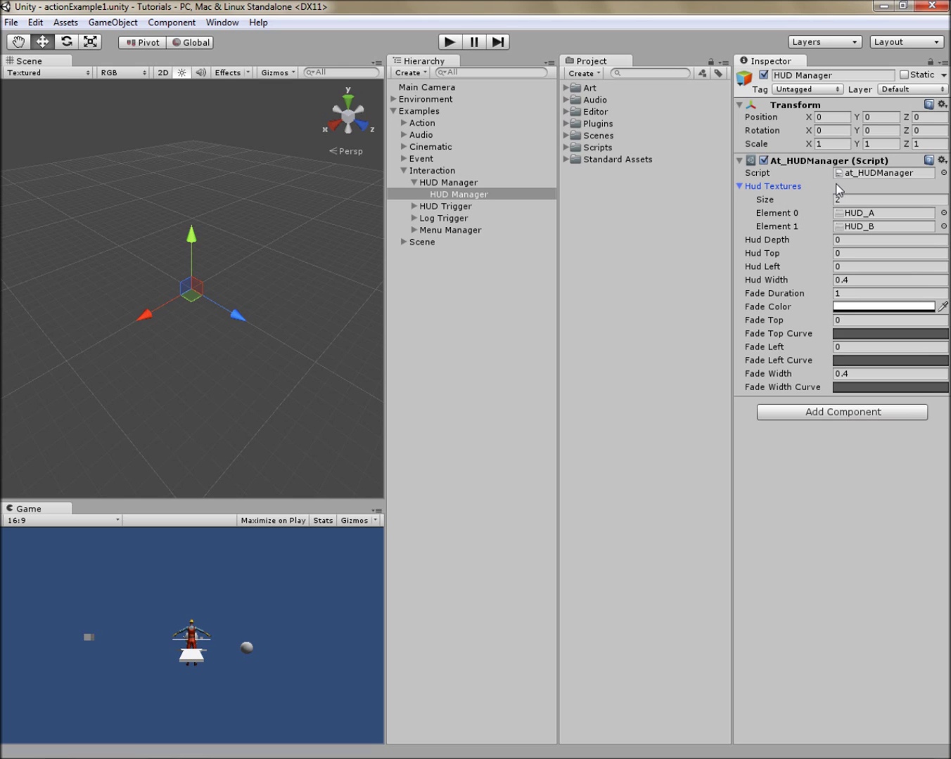
{"action": "left_click", "coordinate": [864, 216]}
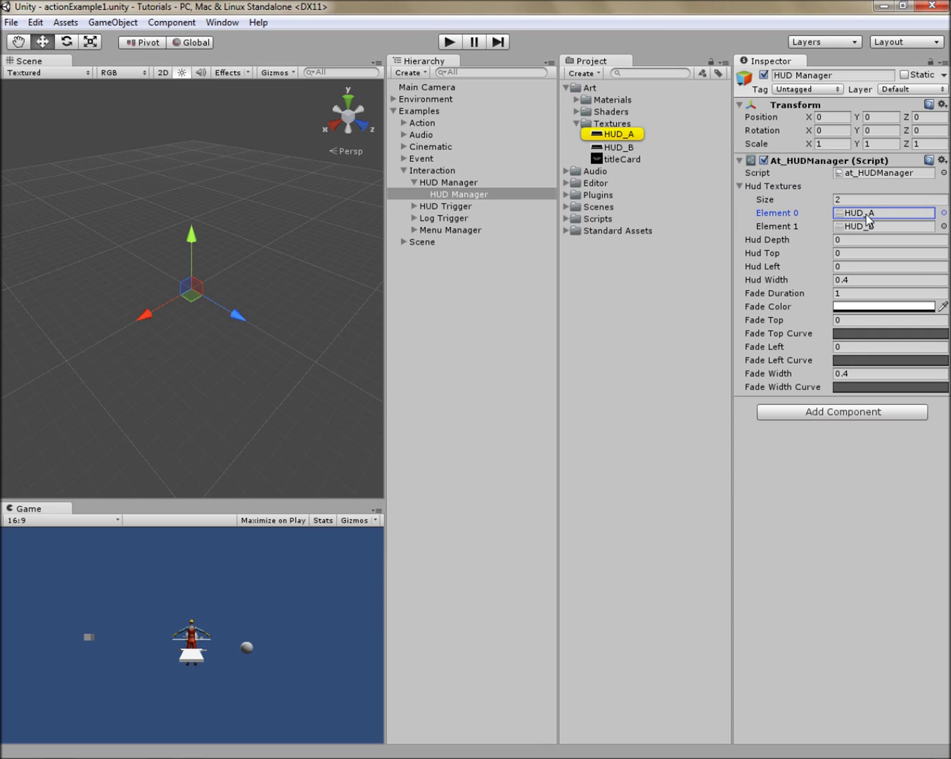
{"action": "left_click", "coordinate": [863, 225]}
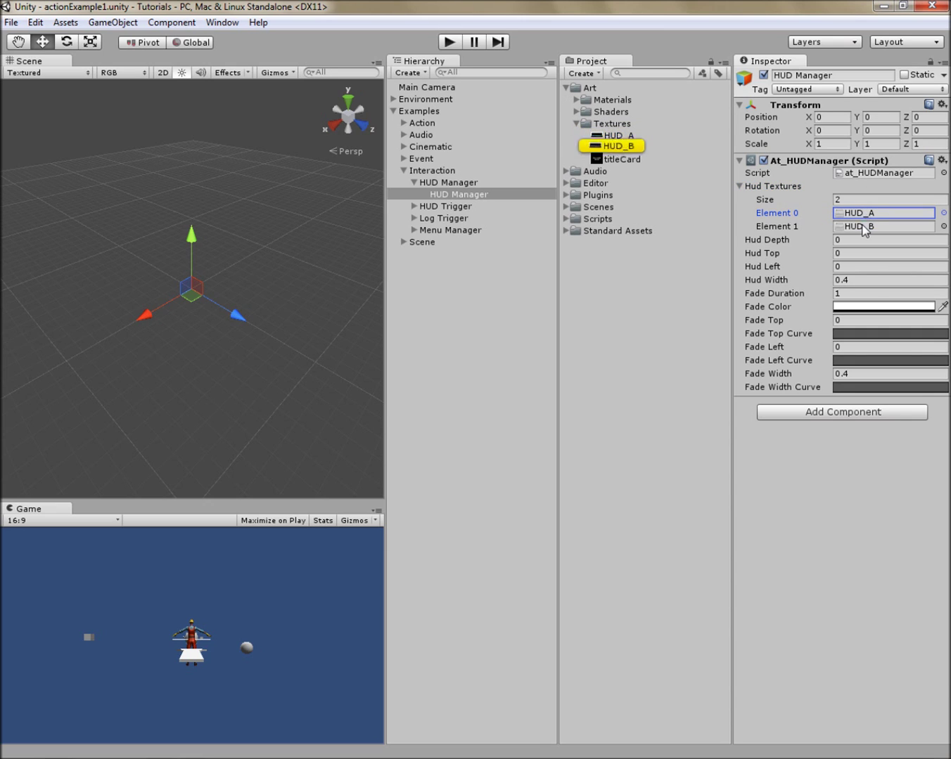
Preview the HUD_A and HUD_B textures, then collapse the Art folder and the HUD Manager's Hud Textures list.
{"action": "left_click", "coordinate": [618, 136]}
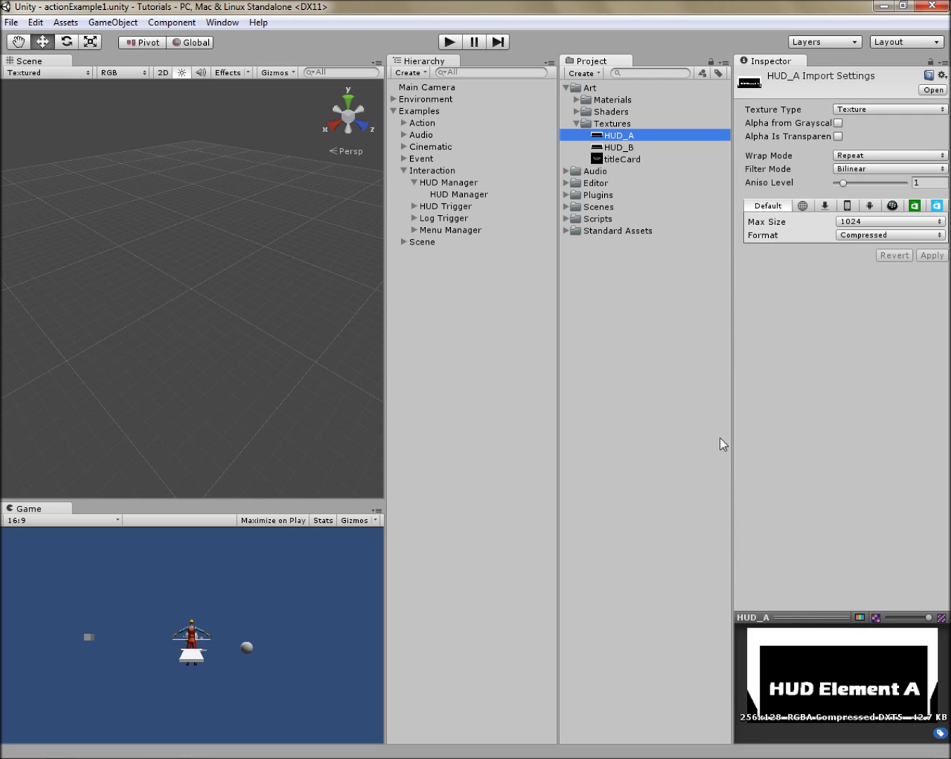
{"action": "left_click", "coordinate": [618, 148]}
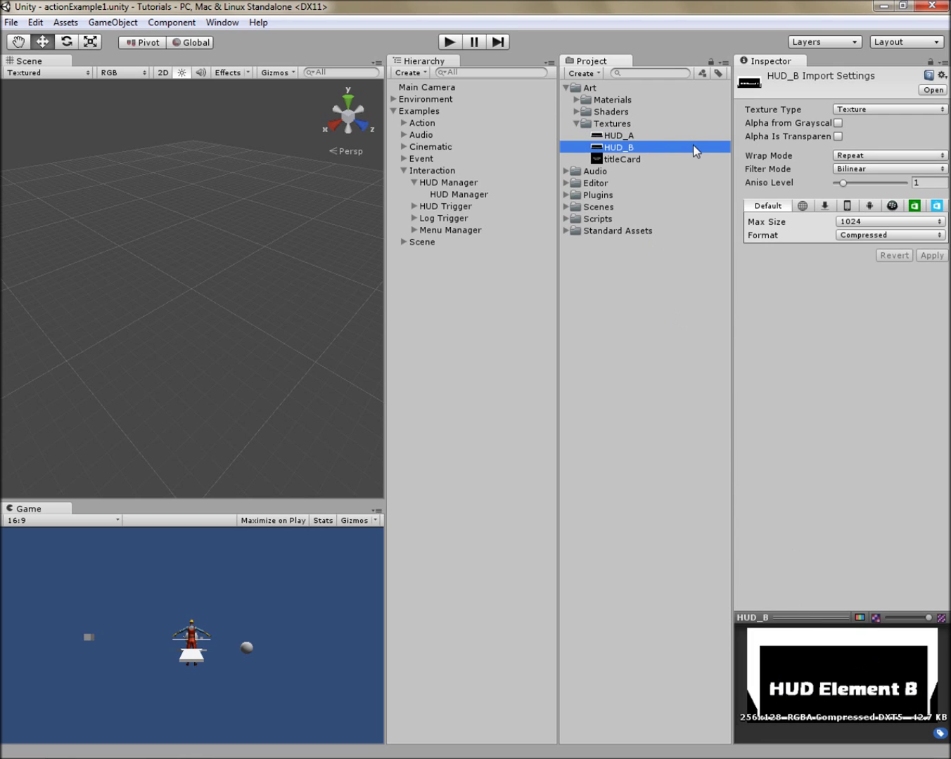
{"action": "left_click", "coordinate": [575, 124]}
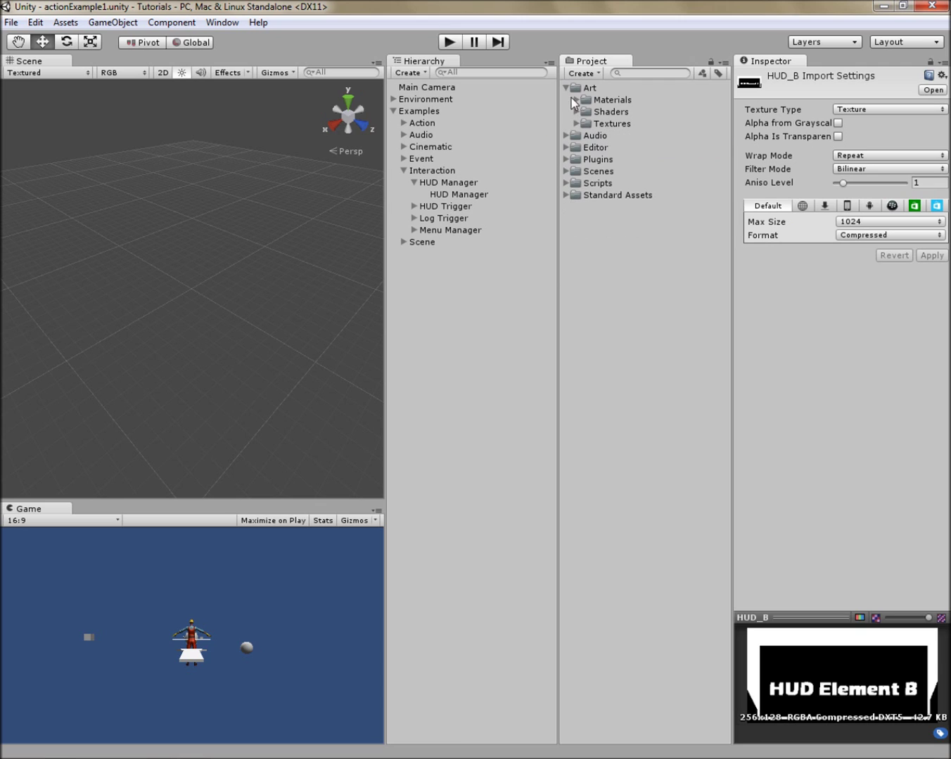
{"action": "left_click", "coordinate": [566, 87]}
{"action": "left_click", "coordinate": [455, 194]}
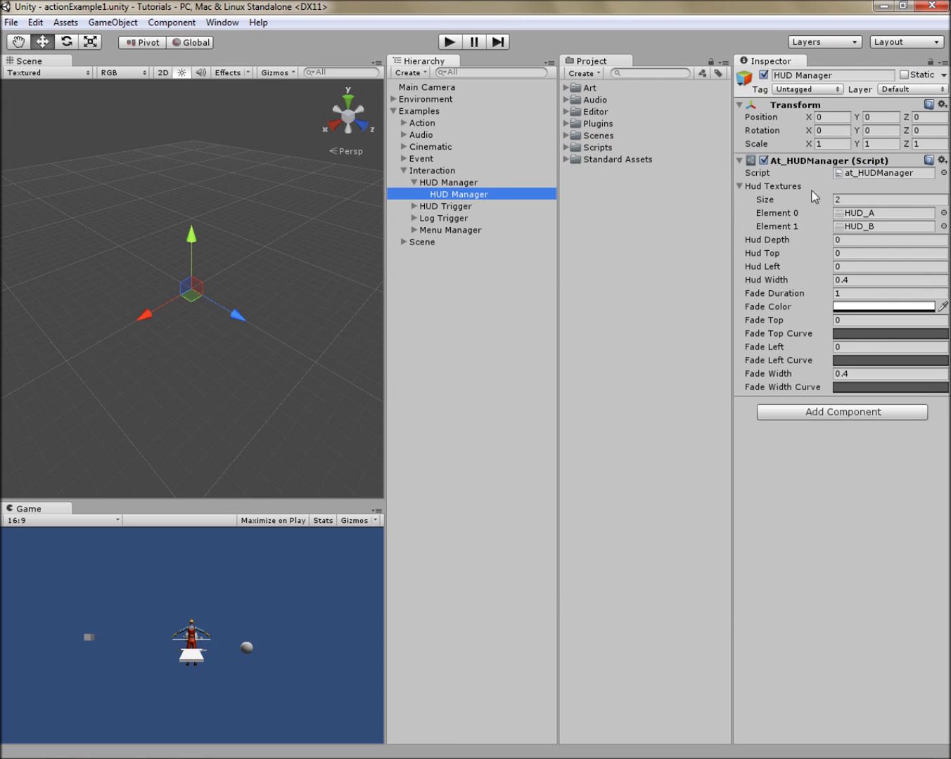
{"action": "left_click", "coordinate": [772, 185]}
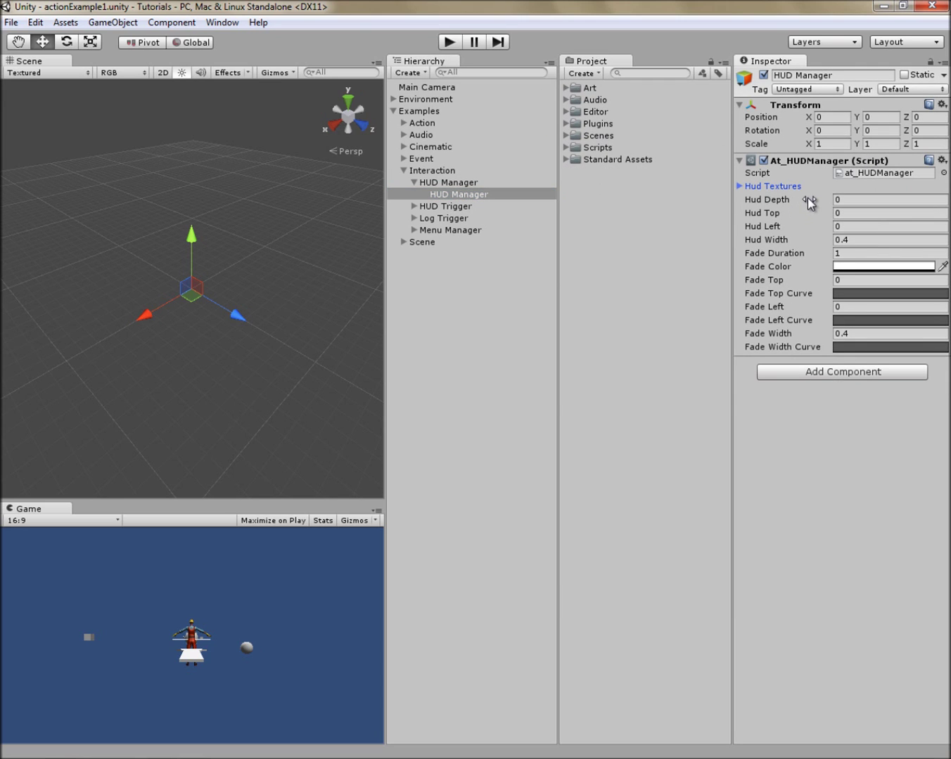
Review the HUD Manager's Hud Depth, Hud Top, Hud Left and Hud Width properties.
{"action": "left_click", "coordinate": [809, 201]}
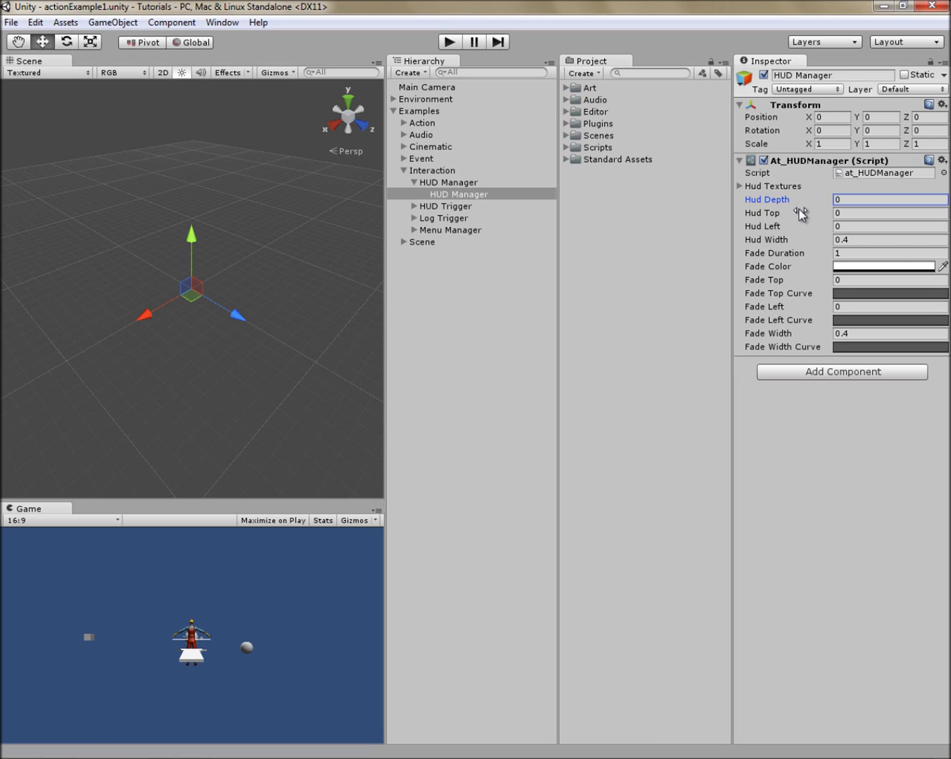
{"action": "left_click", "coordinate": [799, 214]}
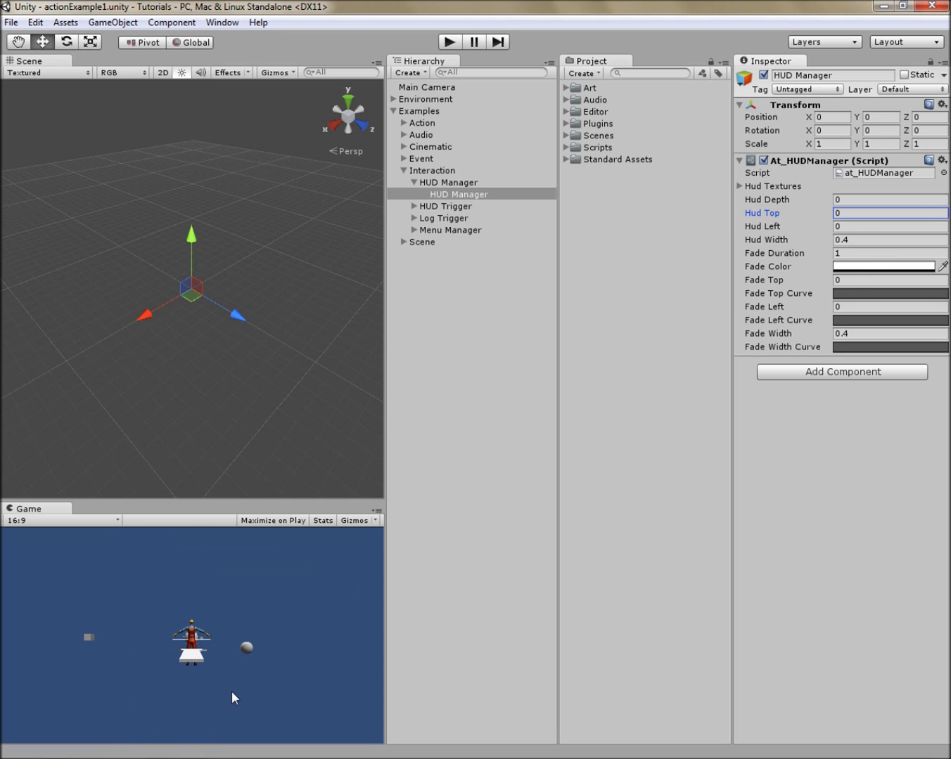
{"action": "left_click", "coordinate": [793, 225]}
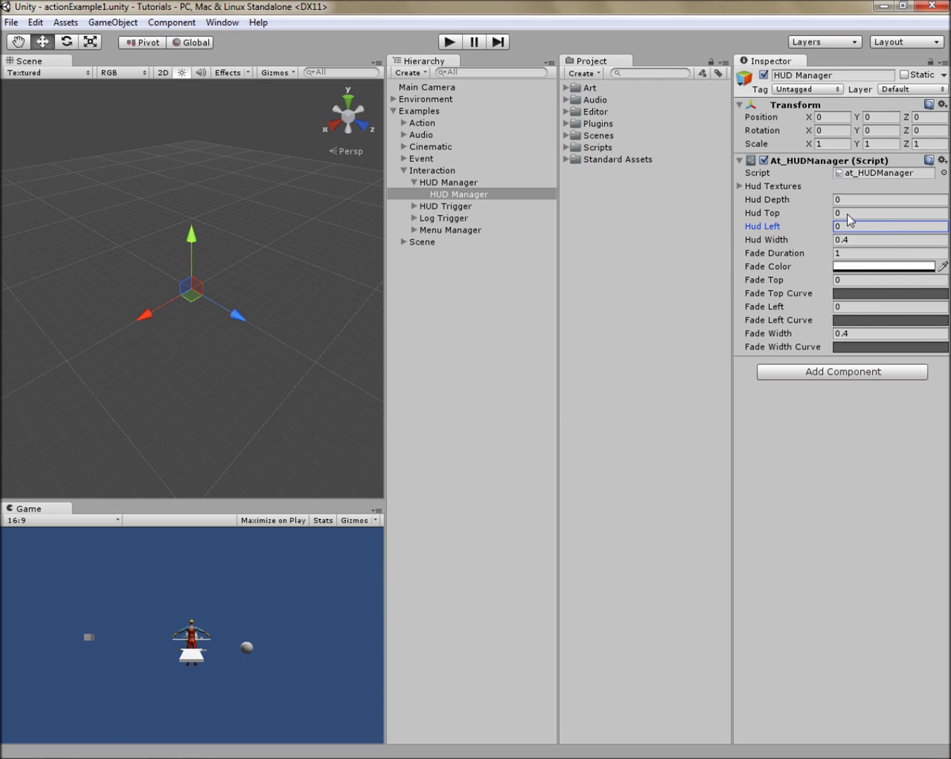
{"action": "left_click", "coordinate": [850, 228]}
{"action": "left_click", "coordinate": [799, 240]}
{"action": "mouse_move", "coordinate": [825, 243]}
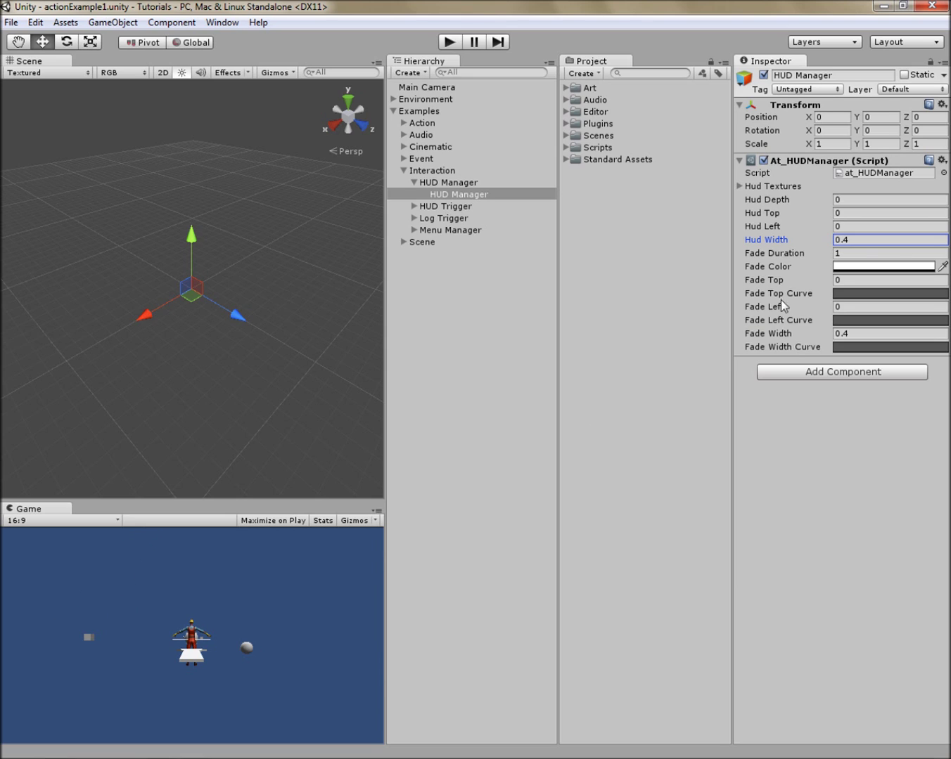
Review the HUD Manager's Fade Duration and try the Fade Color's alpha, leaving it at 0.
{"action": "left_click", "coordinate": [801, 253]}
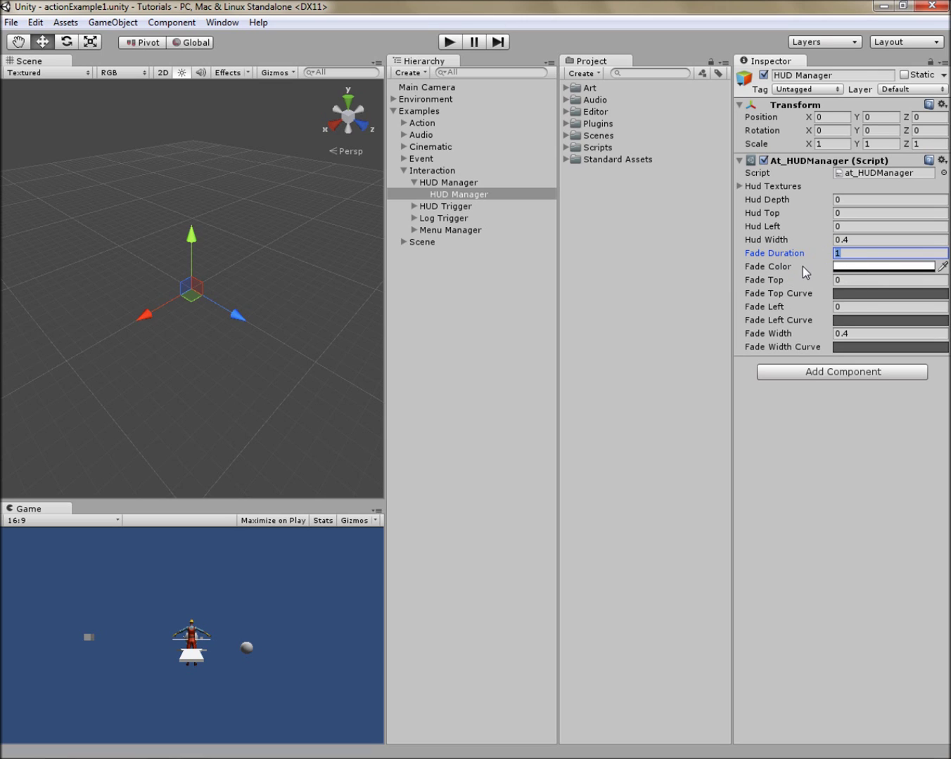
{"action": "left_click", "coordinate": [816, 270]}
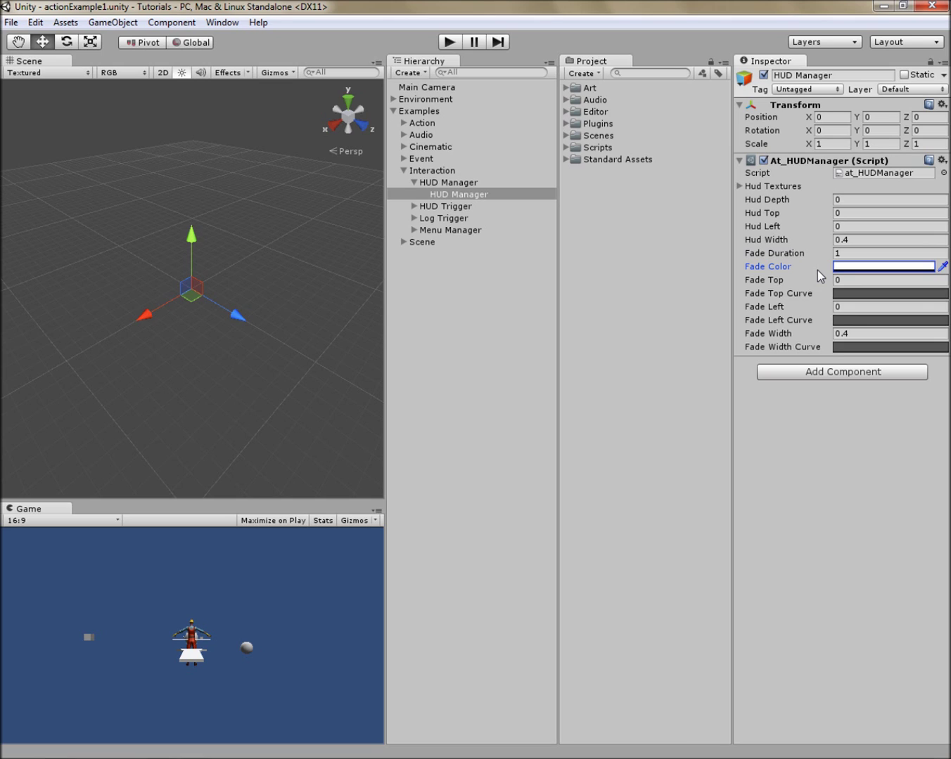
{"action": "left_click", "coordinate": [865, 268]}
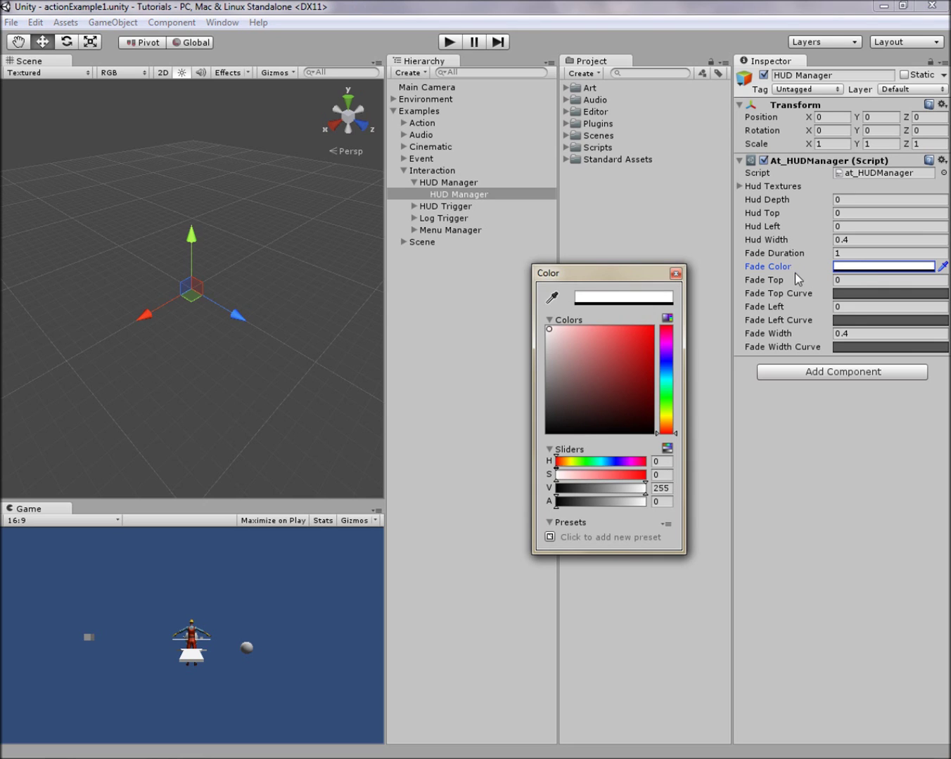
{"action": "left_click_drag", "start_coordinate": [625, 494], "coordinate": [557, 502]}
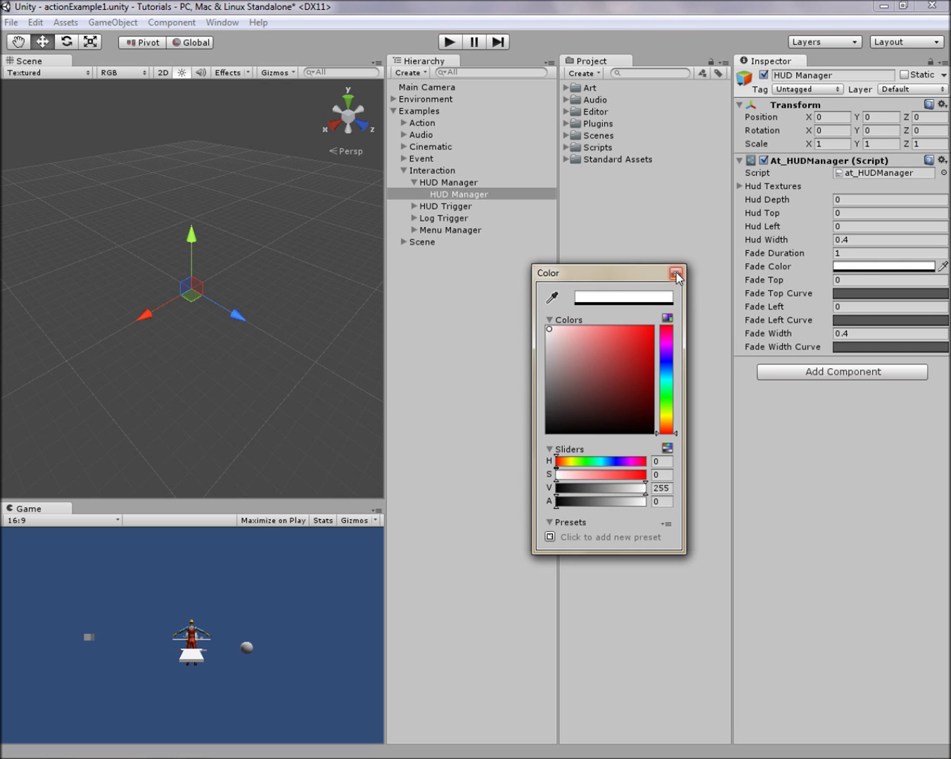
{"action": "left_click", "coordinate": [676, 274]}
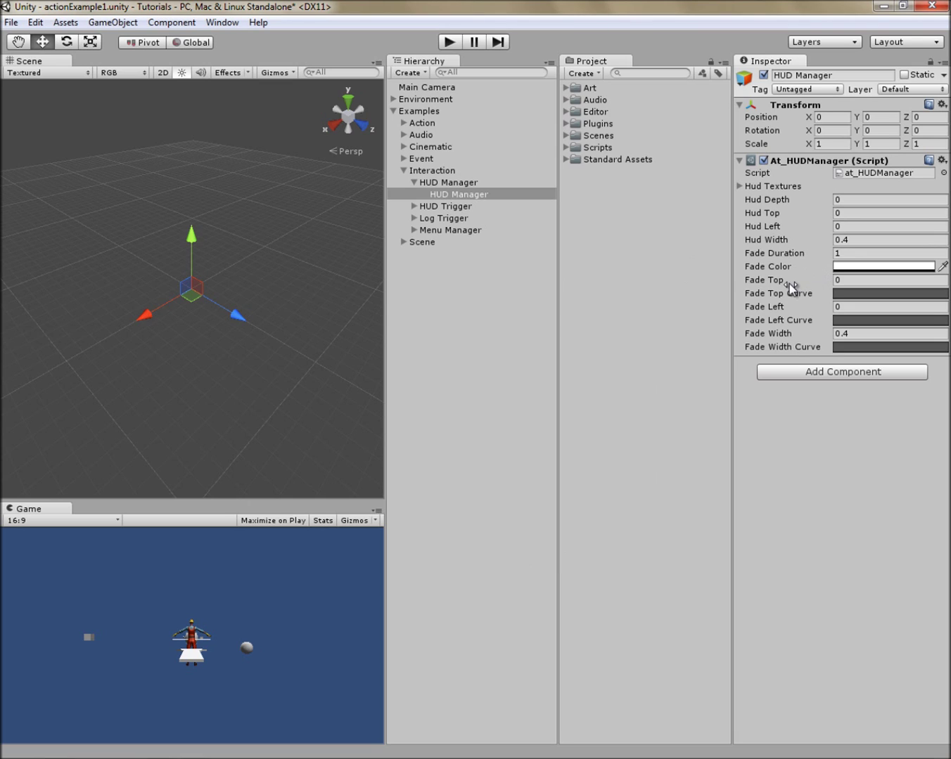
Review the Fade Top and Fade Left properties and view the Fade Top Curve in the curve editor.
{"action": "left_click", "coordinate": [798, 284]}
{"action": "left_click", "coordinate": [798, 308]}
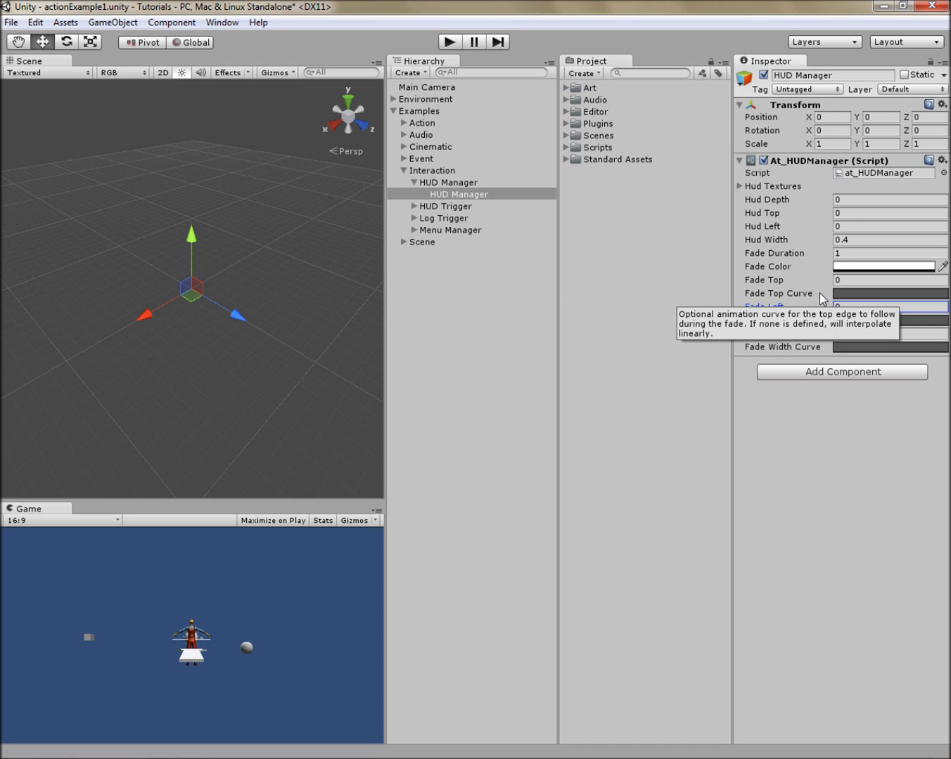
{"action": "left_click", "coordinate": [816, 299]}
{"action": "left_click", "coordinate": [813, 319]}
{"action": "left_click", "coordinate": [818, 294]}
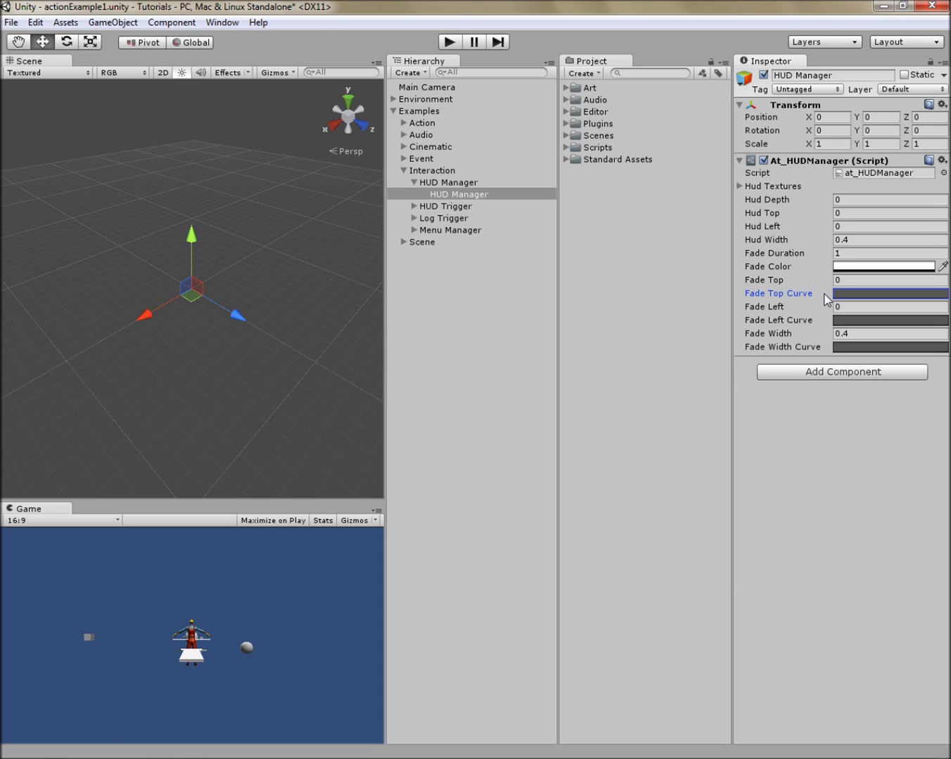
{"action": "left_click", "coordinate": [864, 293]}
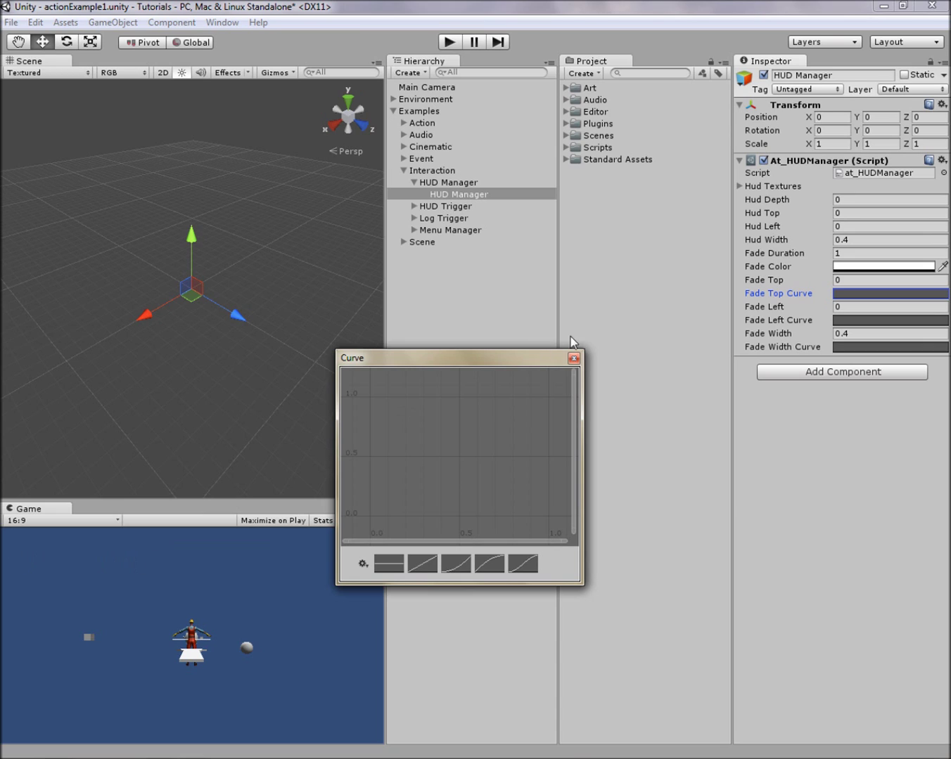
{"action": "left_click", "coordinate": [574, 358]}
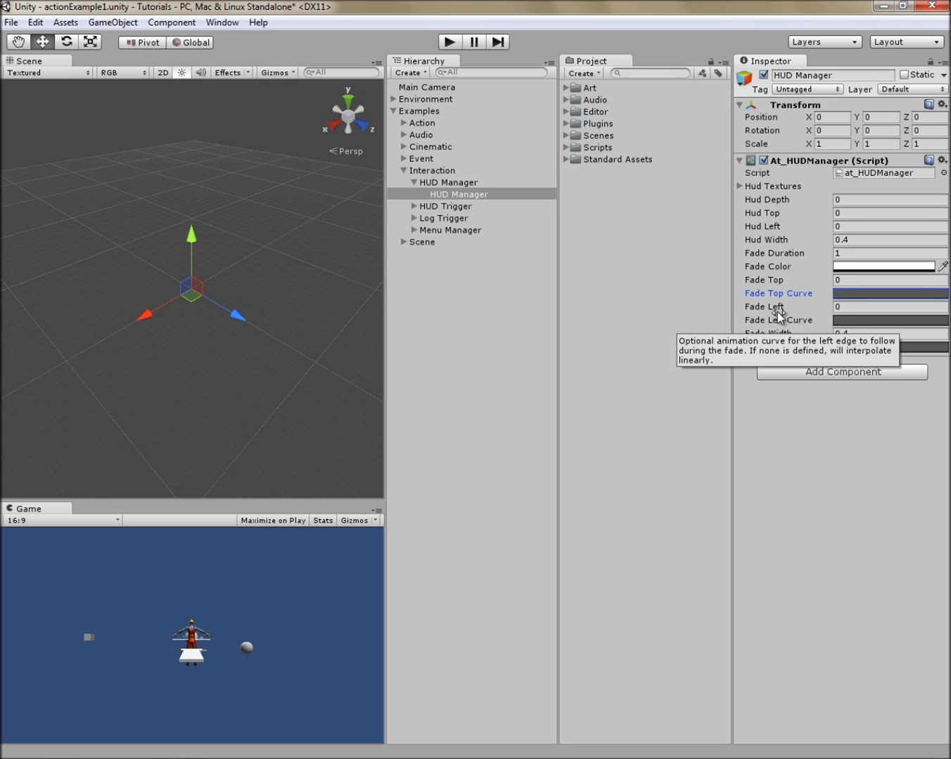
Review the Fade Left, Fade Left Curve, Fade Width and Fade Width Curve properties.
{"action": "left_click", "coordinate": [777, 311]}
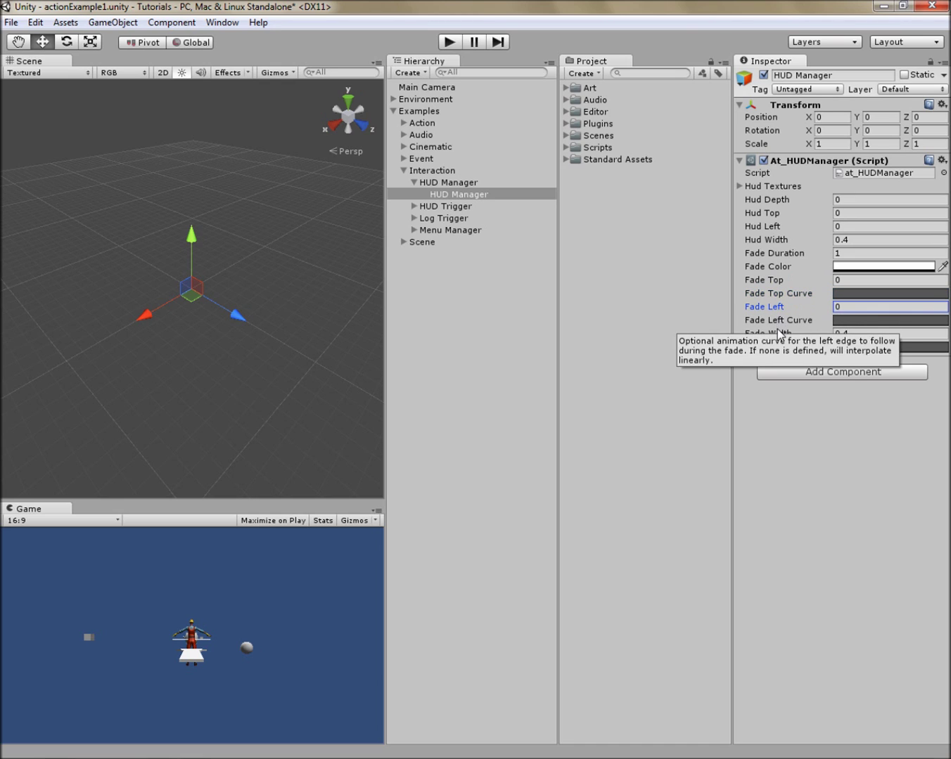
{"action": "key", "text": "Tab"}
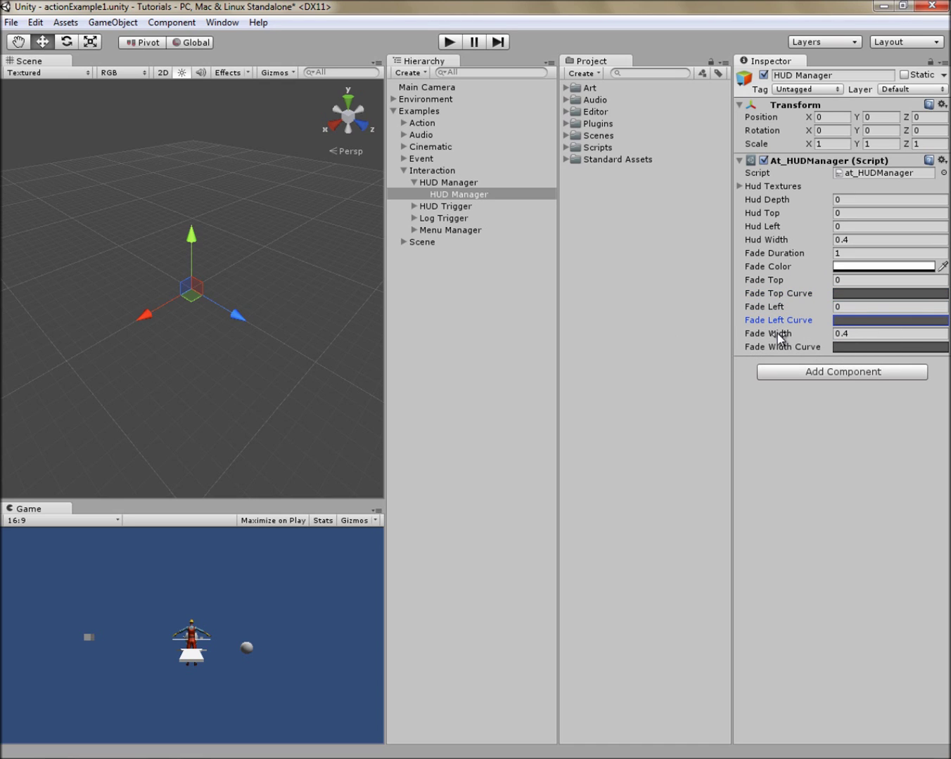
{"action": "left_click", "coordinate": [816, 334]}
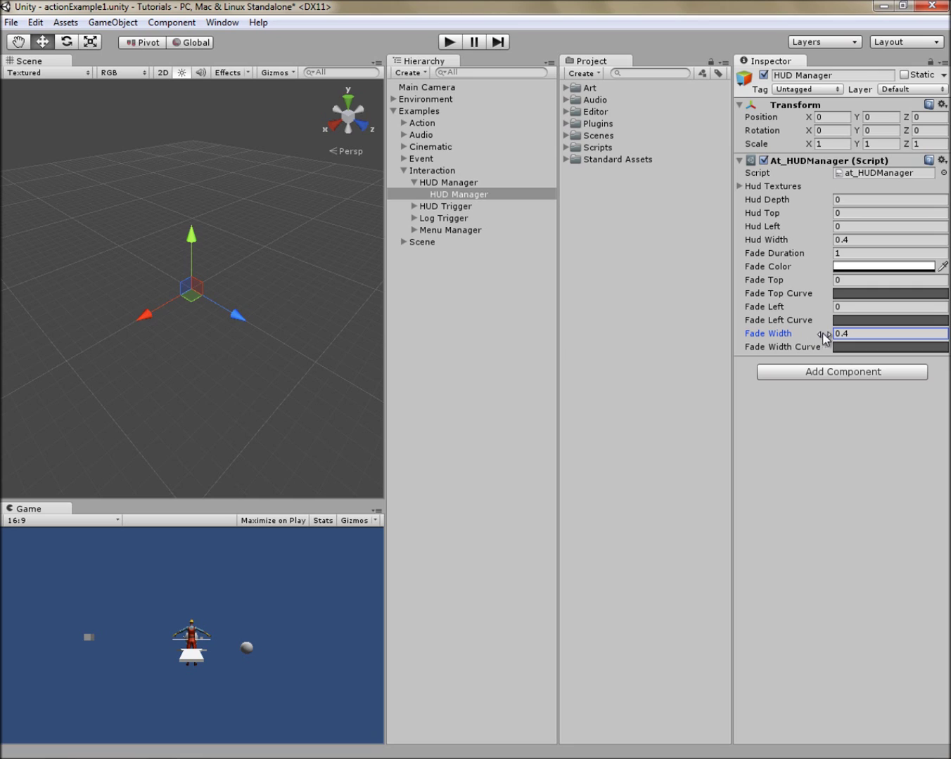
{"action": "left_click", "coordinate": [877, 336]}
{"action": "mouse_move", "coordinate": [813, 349]}
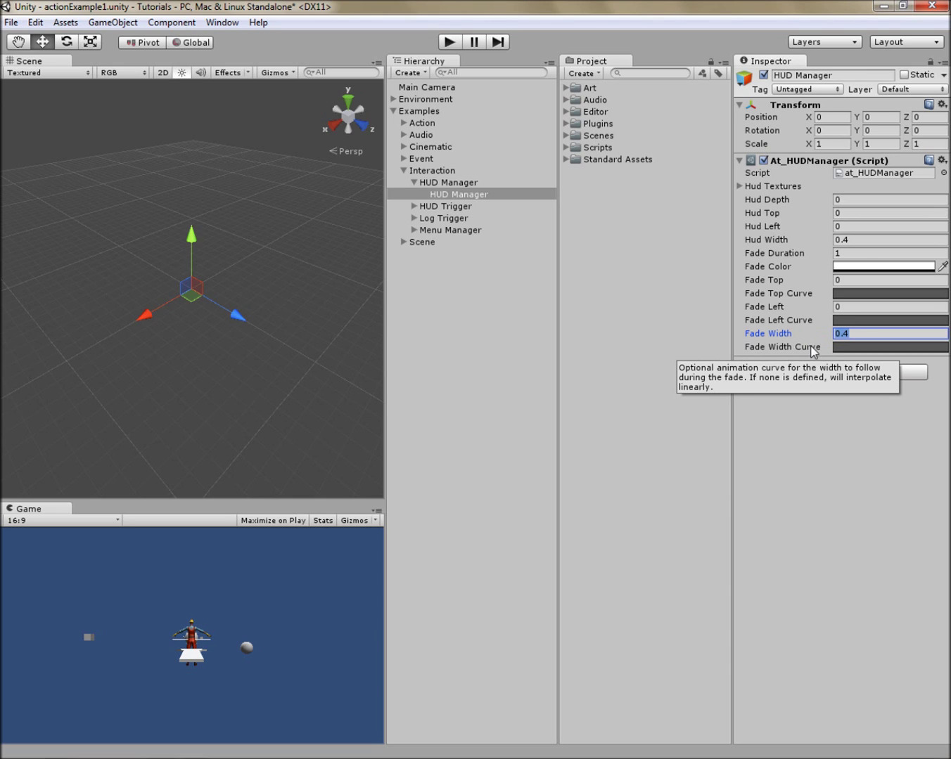
{"action": "left_click", "coordinate": [813, 349]}
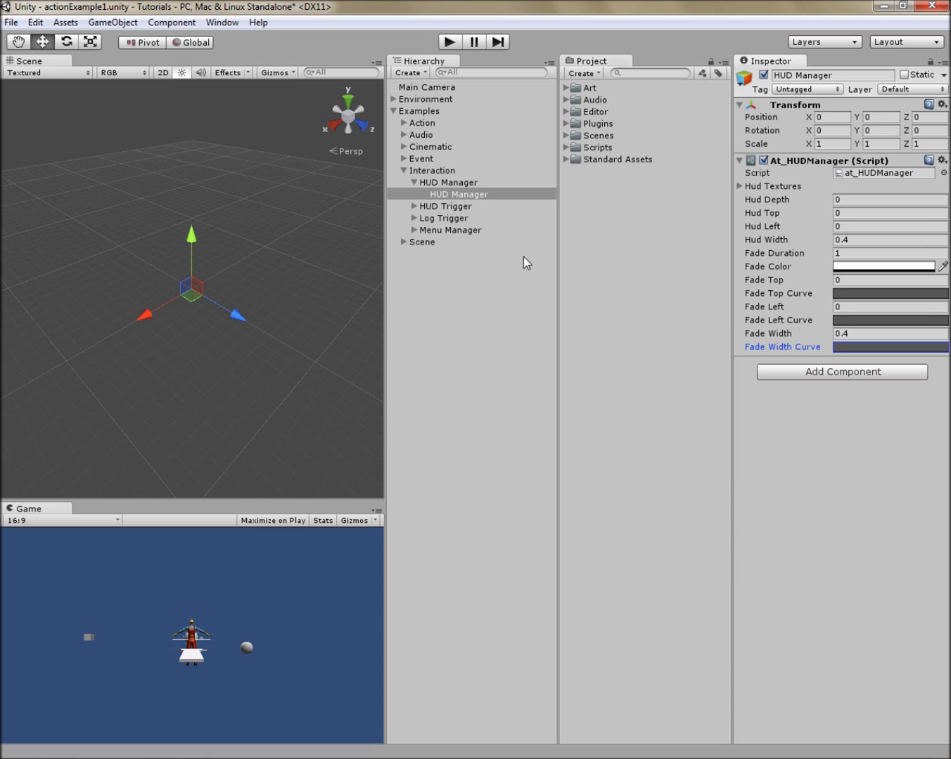
Inspect the HUD Trigger object under Interaction and locate the object its Hud Manager property references.
{"action": "left_click", "coordinate": [464, 197]}
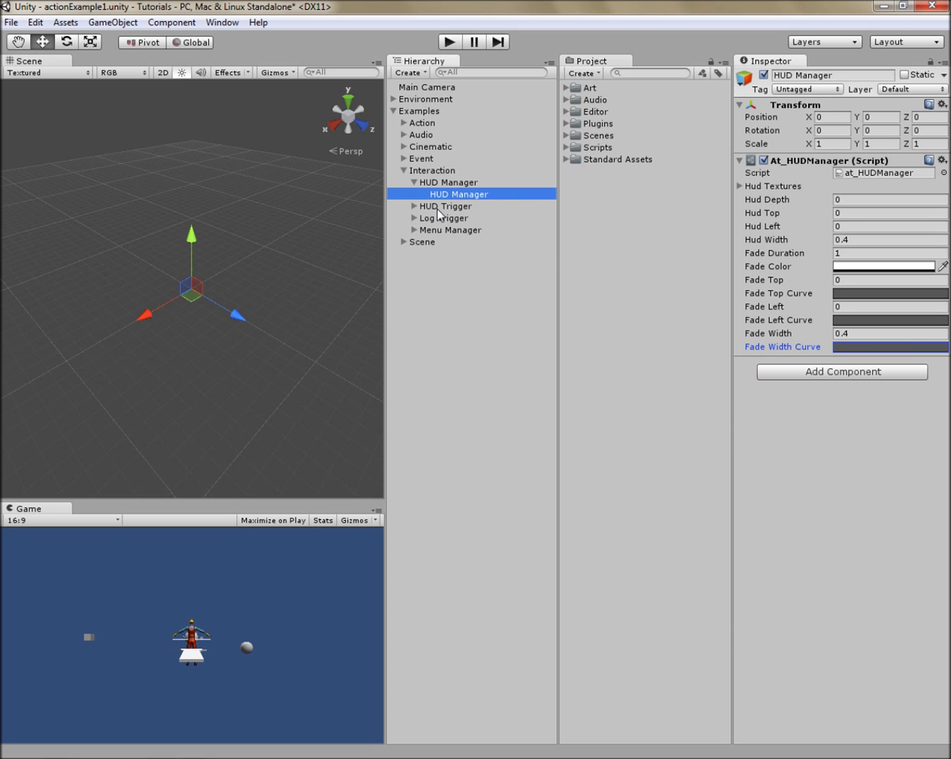
{"action": "left_click", "coordinate": [413, 206]}
{"action": "left_click", "coordinate": [457, 218]}
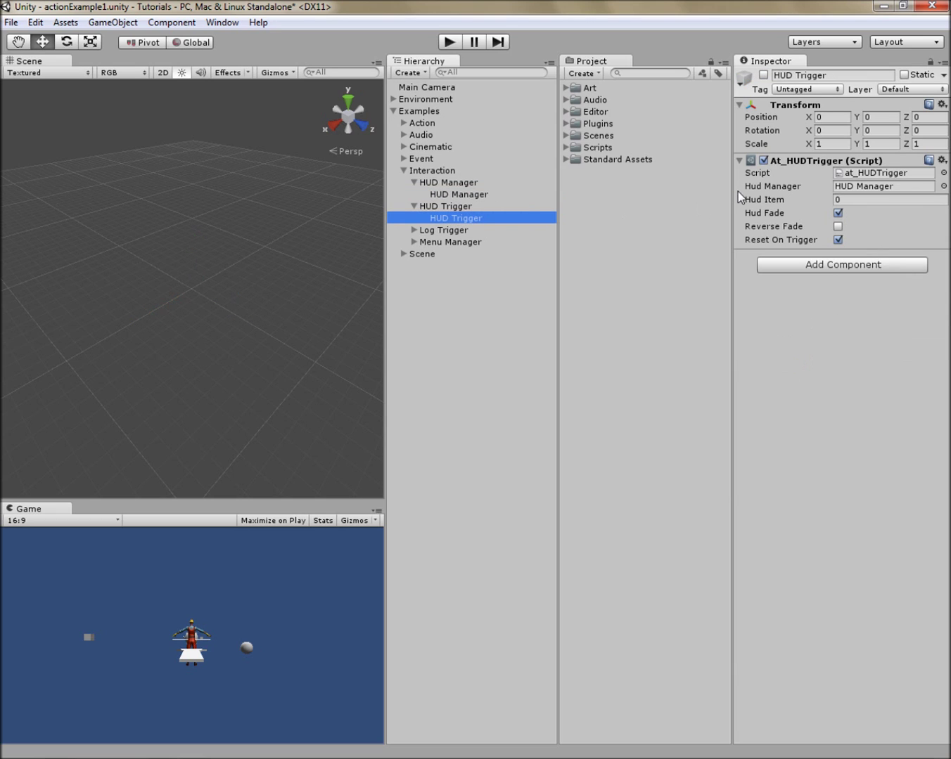
{"action": "mouse_move", "coordinate": [807, 188]}
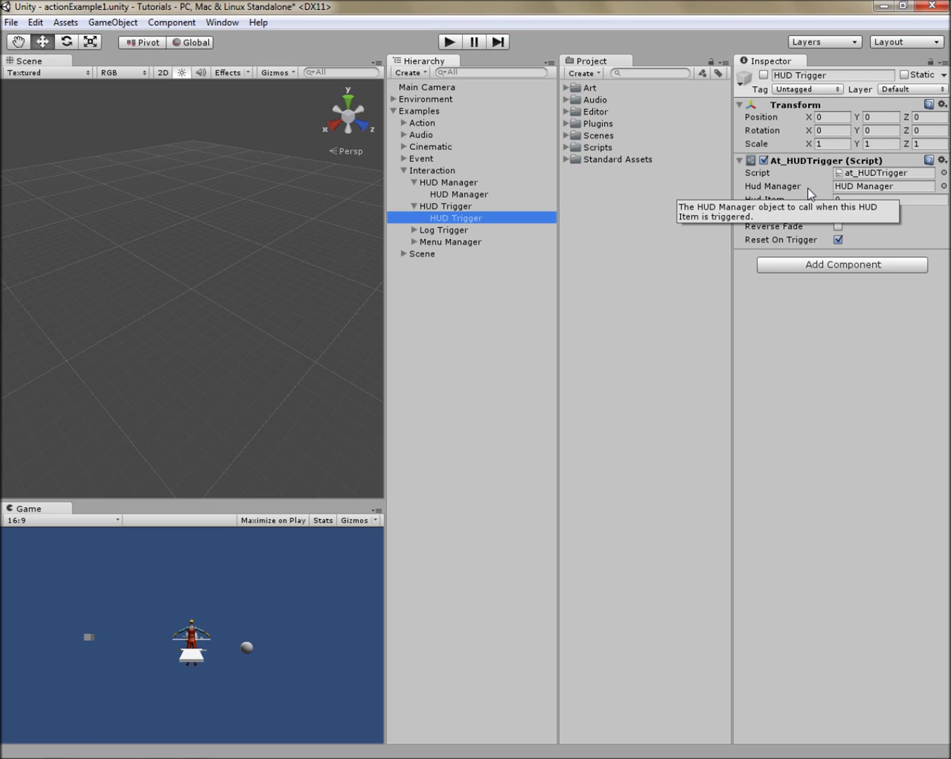
{"action": "left_click", "coordinate": [821, 188]}
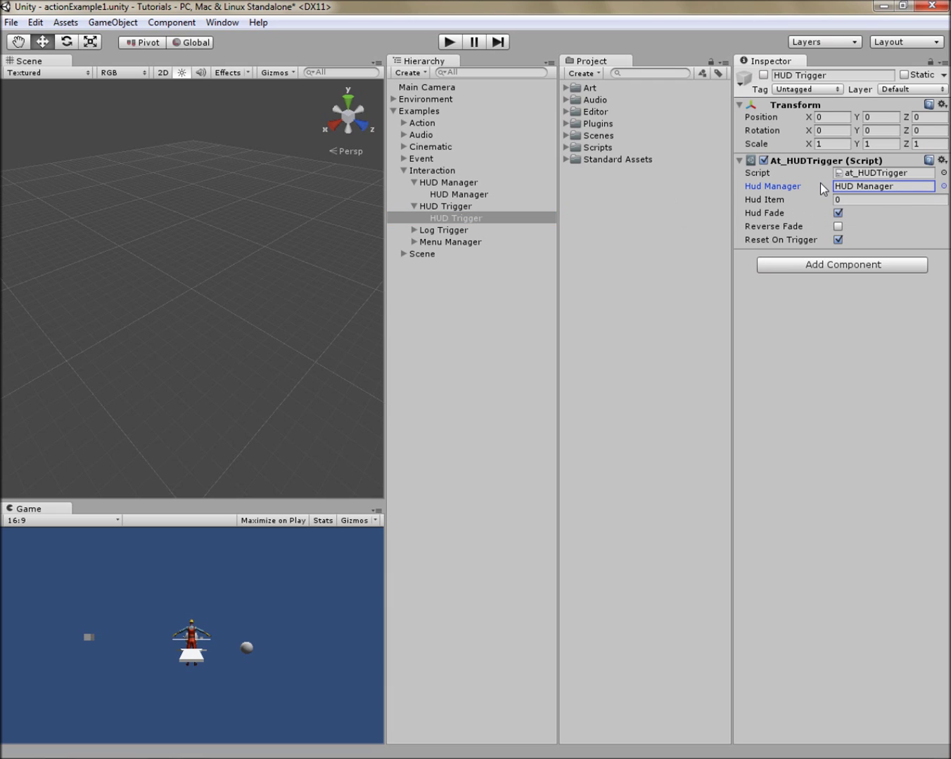
{"action": "left_click", "coordinate": [884, 186]}
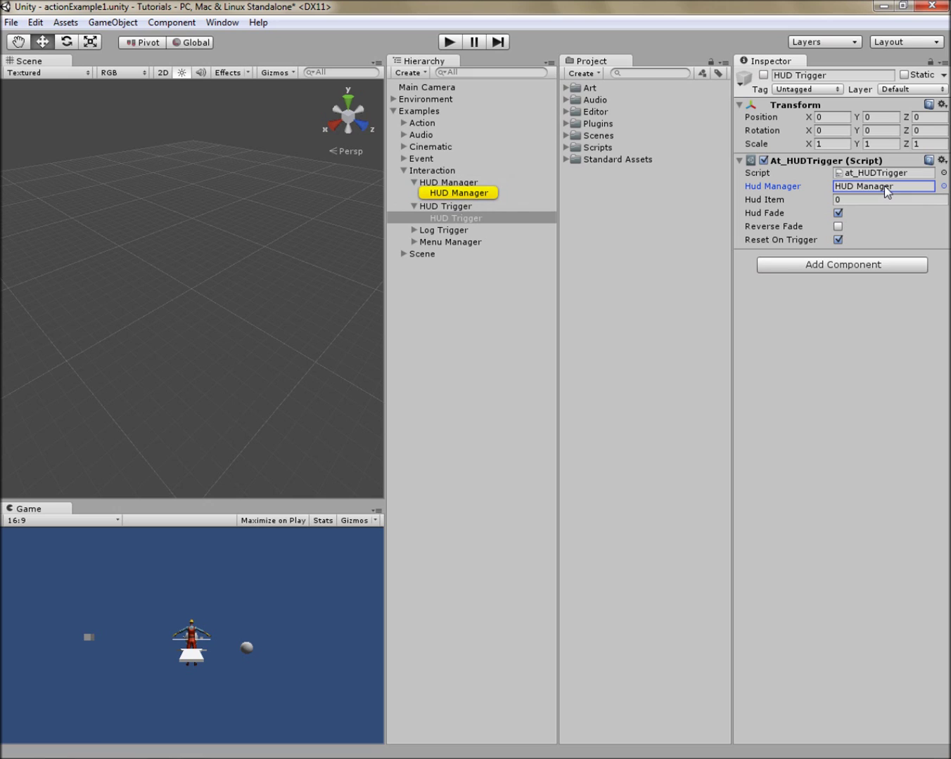
Check the HUD Trigger's Hud Item index against the elements of the HUD Manager's Hud Textures list.
{"action": "left_click", "coordinate": [799, 204]}
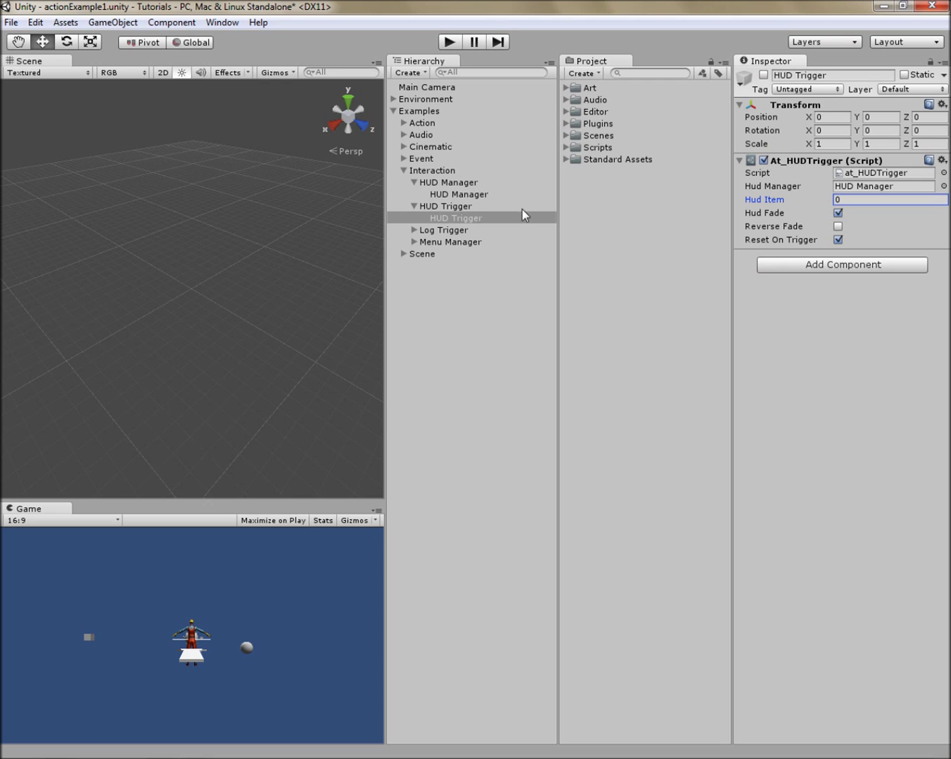
{"action": "left_click", "coordinate": [450, 194]}
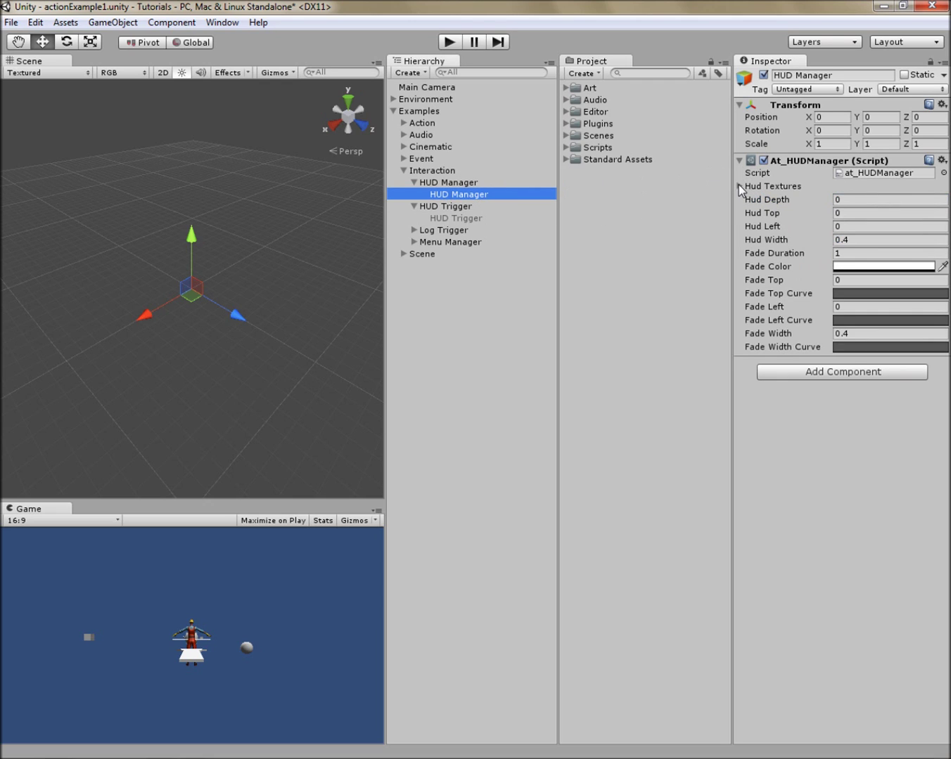
{"action": "left_click", "coordinate": [739, 186]}
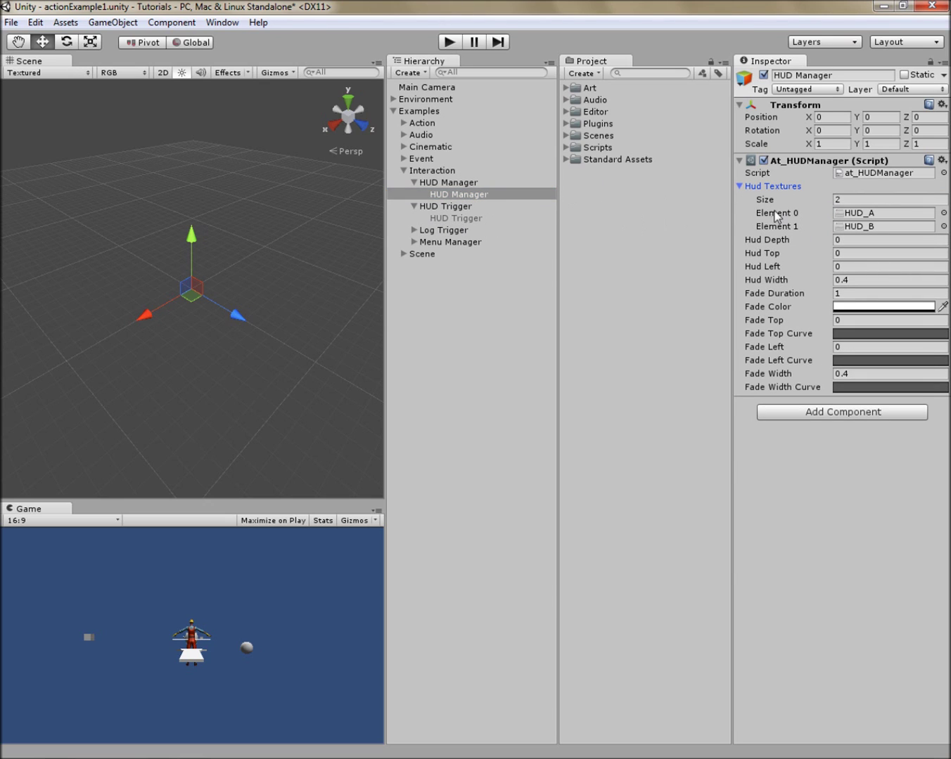
Review the HUD Trigger's Hud Fade, Reverse Fade and Reset On Trigger options against the HUD Manager's position and fade properties.
{"action": "left_click", "coordinate": [460, 218]}
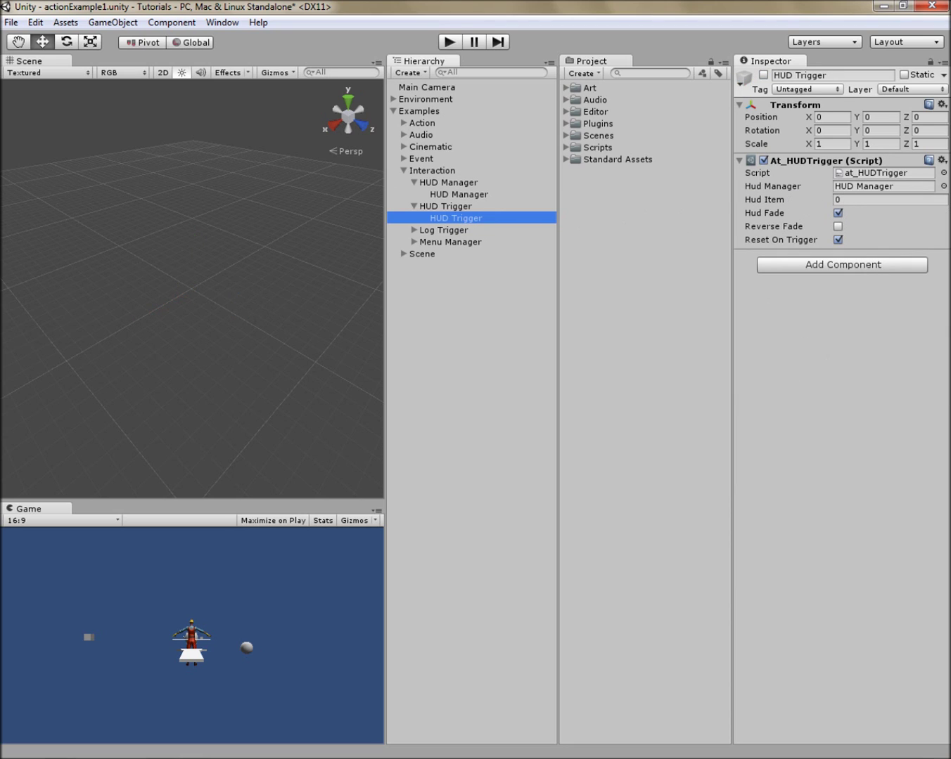
{"action": "left_click", "coordinate": [794, 211]}
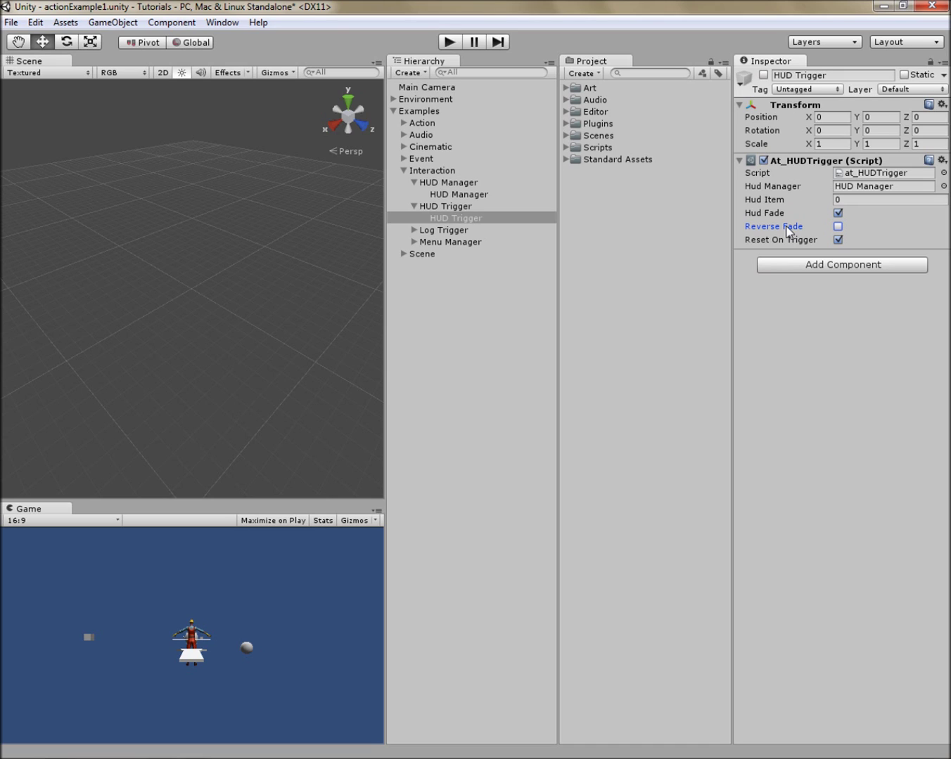
{"action": "left_click", "coordinate": [485, 193]}
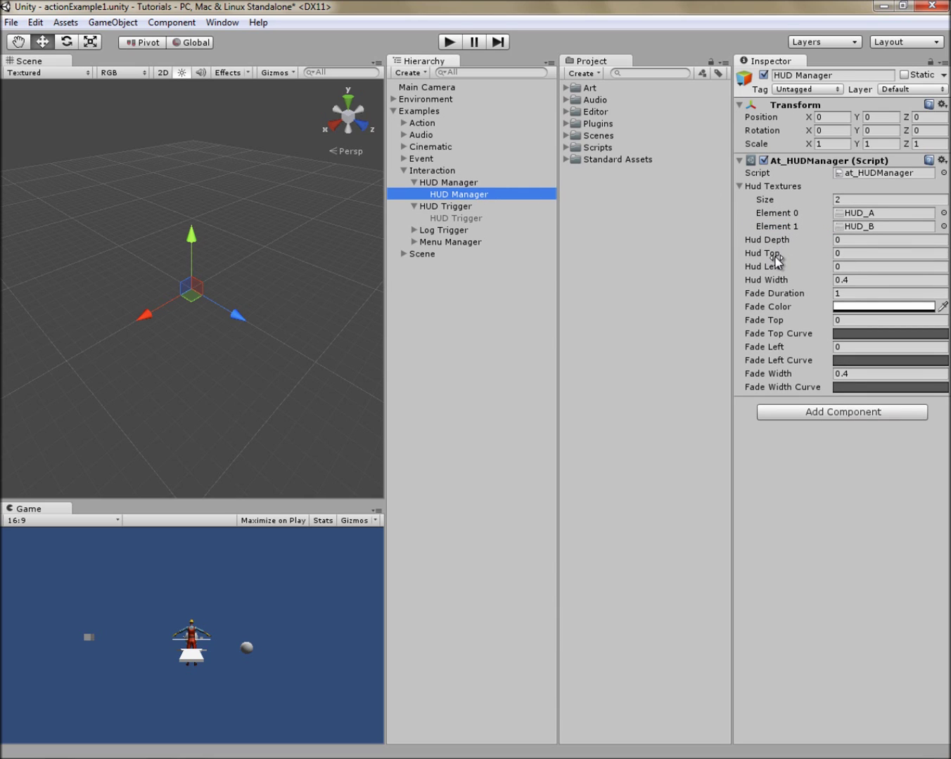
{"action": "mouse_move", "coordinate": [772, 267]}
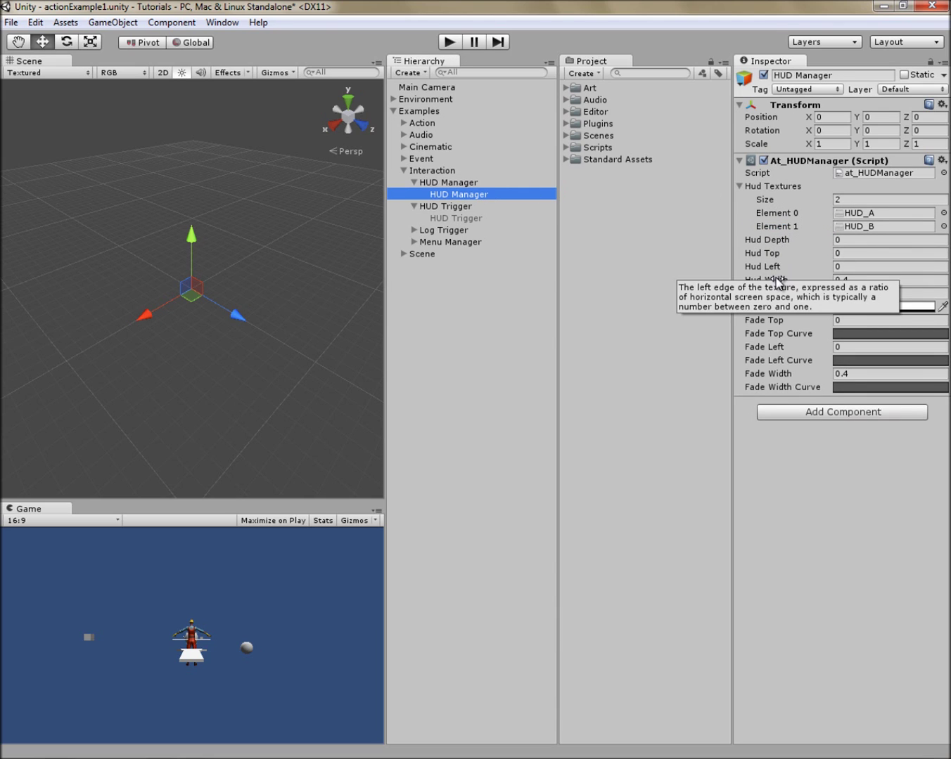
{"action": "mouse_move", "coordinate": [777, 360]}
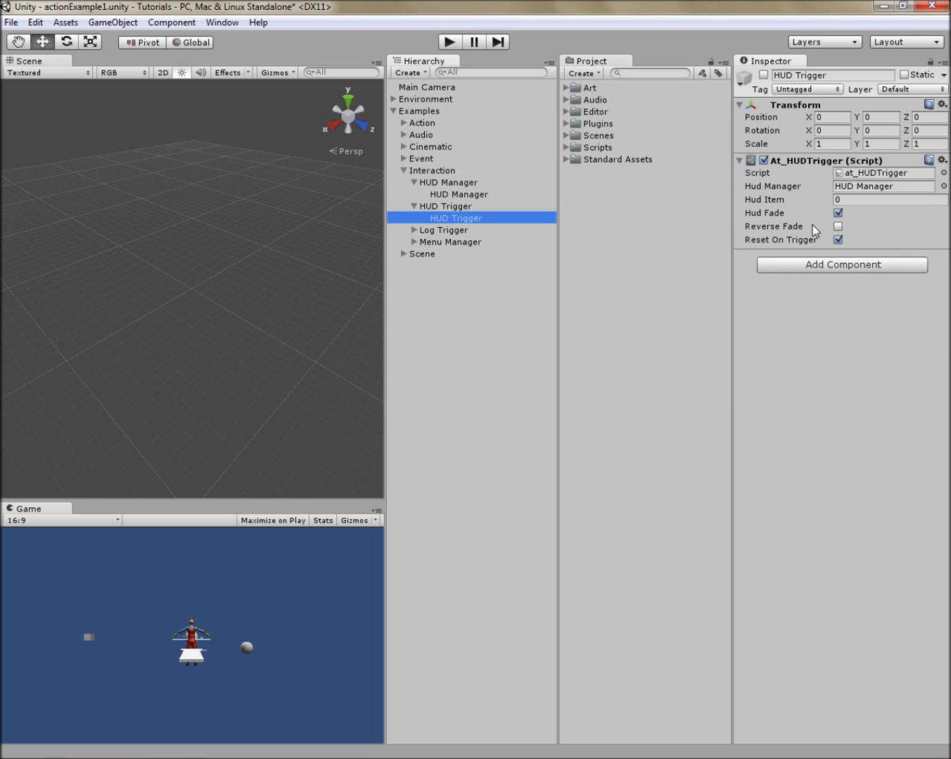
{"action": "left_click", "coordinate": [839, 240]}
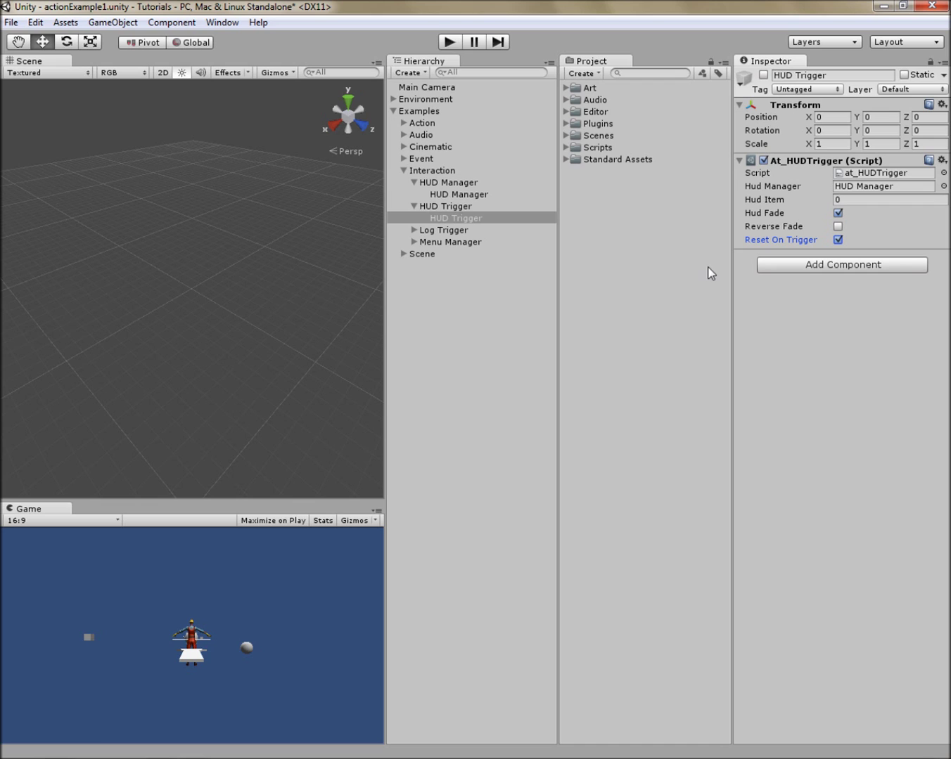
Play the scene, set the HUD Trigger's Hud Item to 1 and reactivate the trigger to test the HUD element.
{"action": "left_click", "coordinate": [452, 43]}
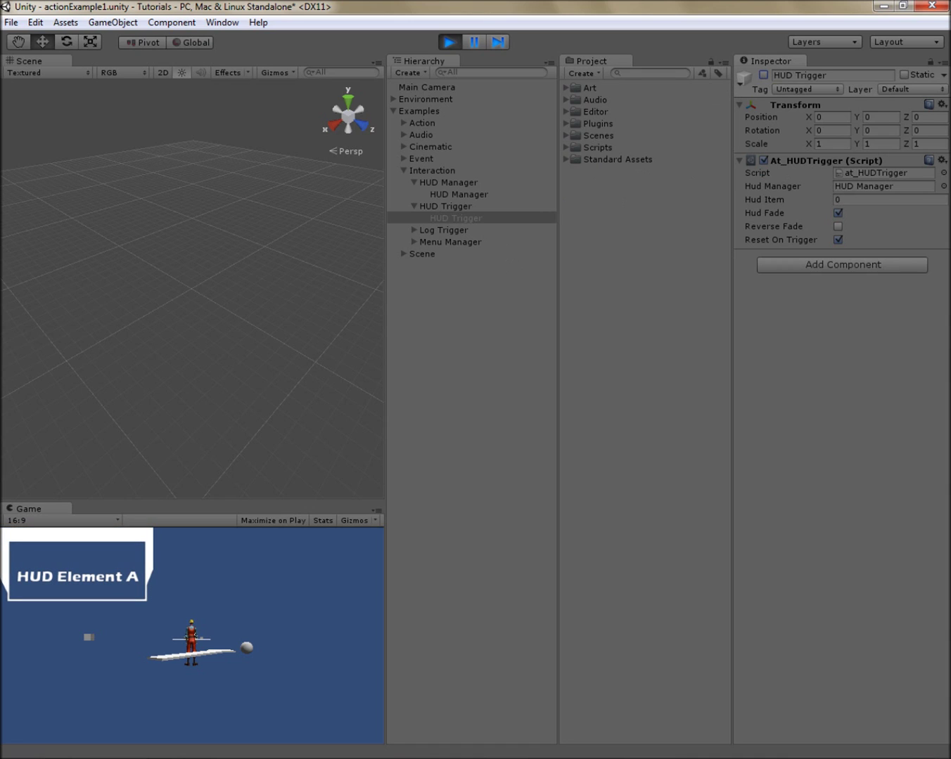
{"action": "left_click", "coordinate": [836, 199]}
{"action": "type", "text": "1"}
{"action": "key", "text": "Tab"}
{"action": "double_click", "coordinate": [763, 74]}
Enable Reverse Fade on the HUD Trigger, fire the trigger again to test it, and stop playing the scene.
{"action": "left_click", "coordinate": [839, 226]}
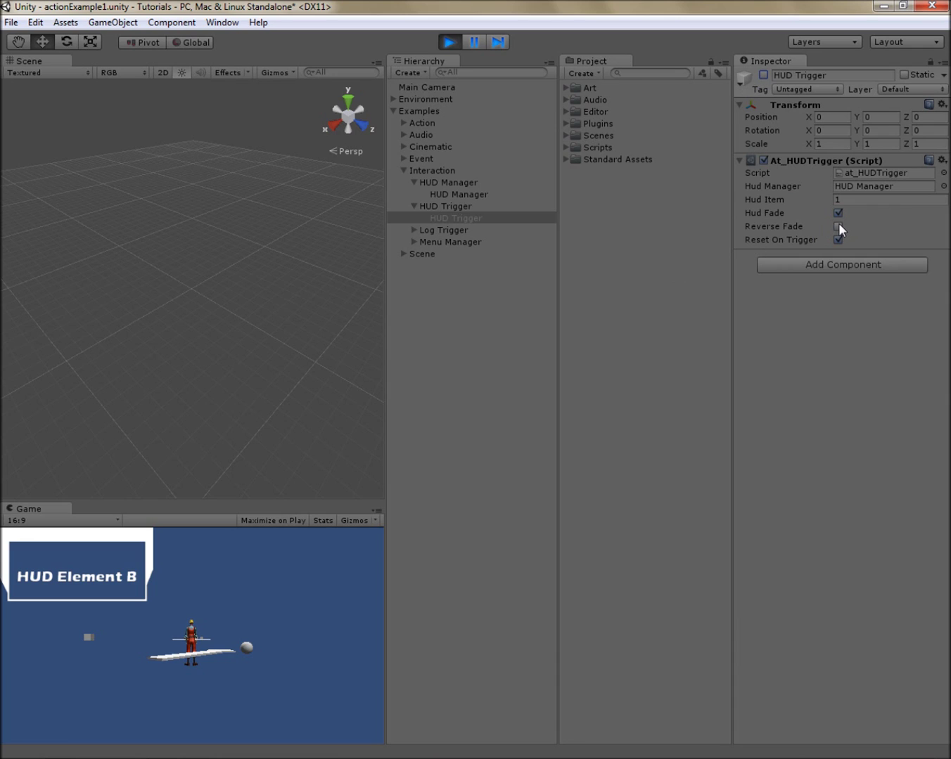
{"action": "double_click", "coordinate": [763, 73]}
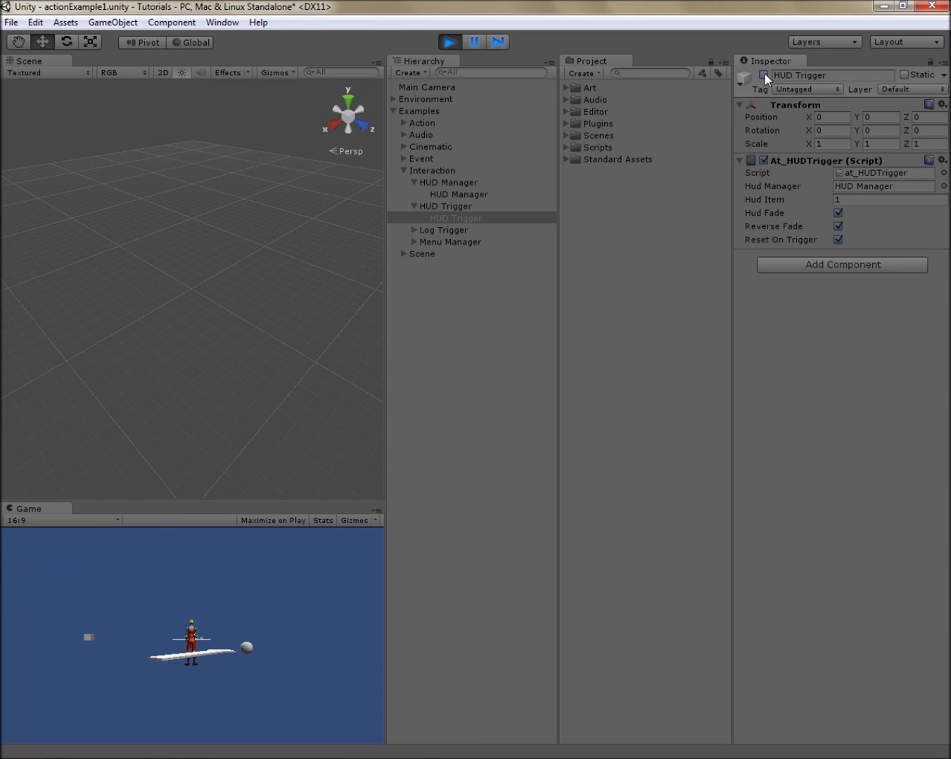
{"action": "left_click", "coordinate": [452, 45]}
Collapse the HUD groups and inspect the Log Trigger object under Interaction, reviewing its Log String text.
{"action": "left_click", "coordinate": [413, 206]}
{"action": "left_click", "coordinate": [414, 182]}
{"action": "left_click", "coordinate": [414, 206]}
{"action": "left_click", "coordinate": [454, 218]}
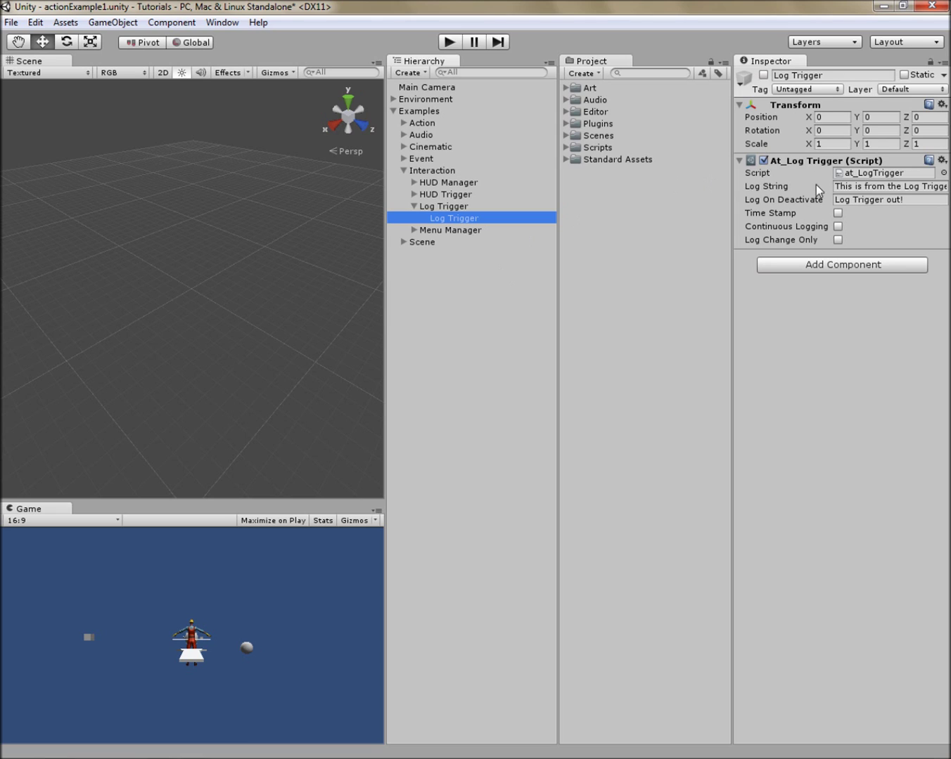
{"action": "left_click", "coordinate": [819, 185]}
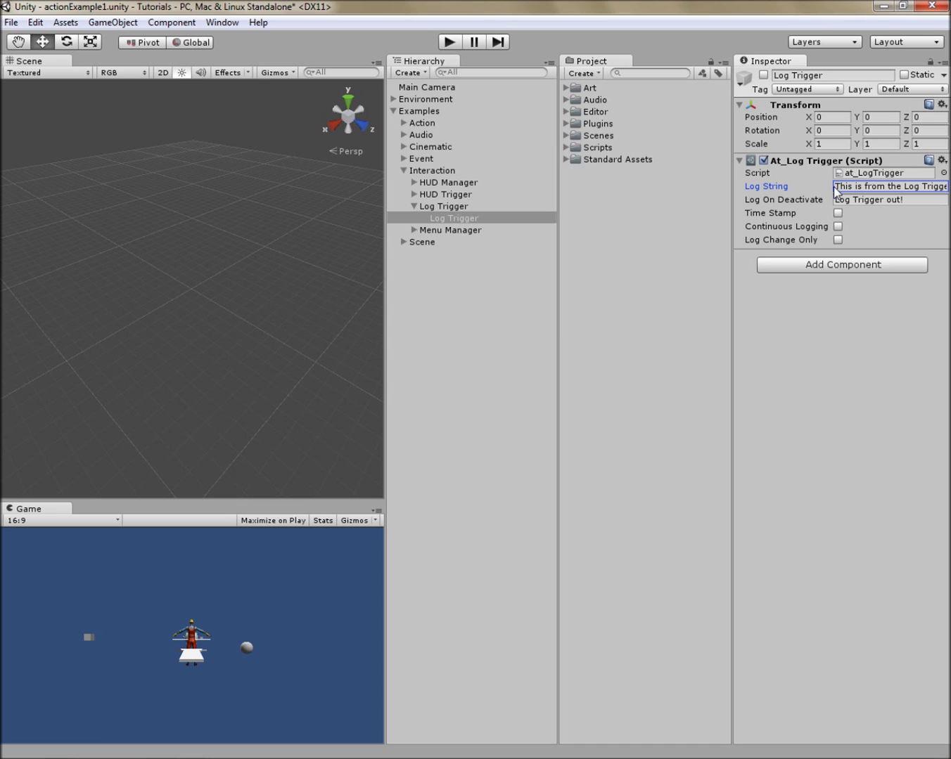
{"action": "left_click_drag", "start_coordinate": [836, 190], "coordinate": [947, 187]}
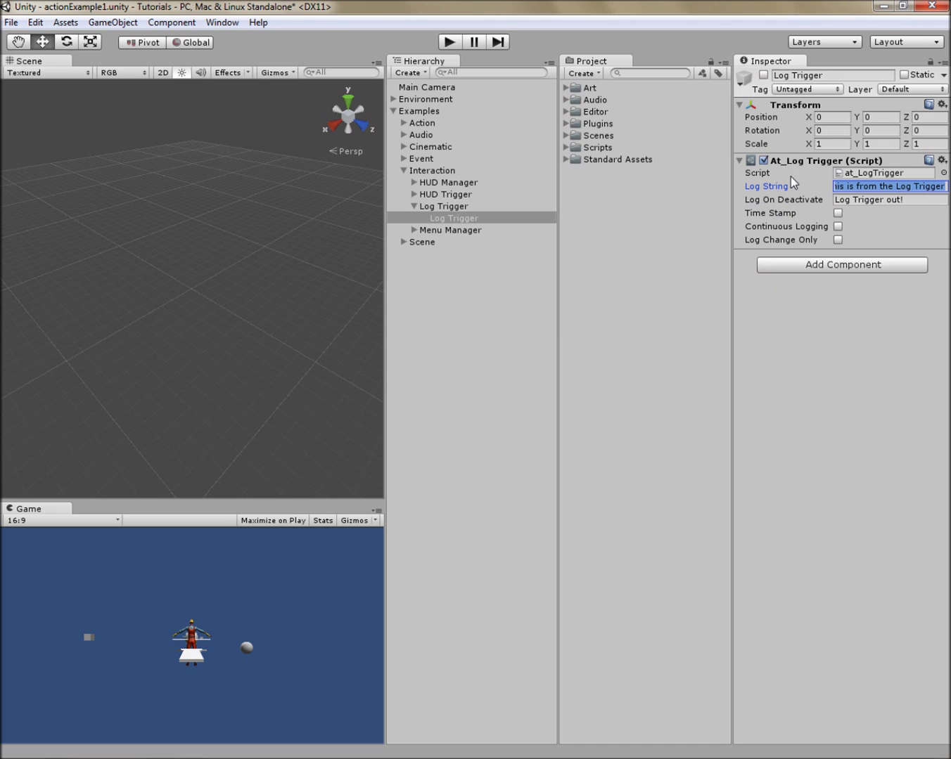
Review the Log Trigger's Log On Deactivate text and its Time Stamp option.
{"action": "left_click", "coordinate": [808, 199]}
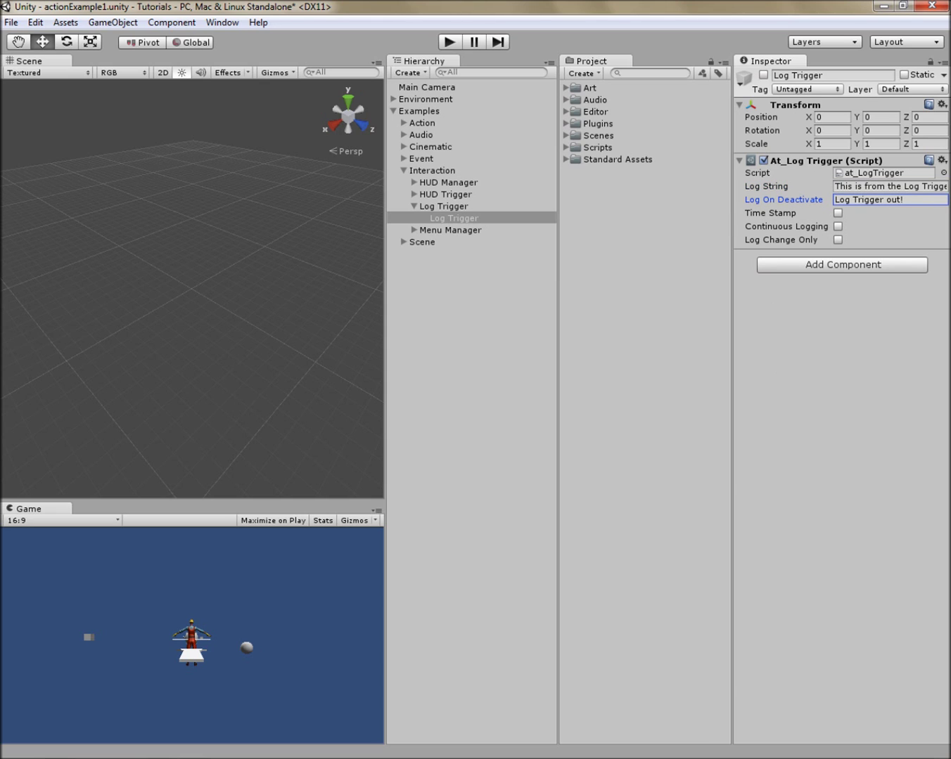
{"action": "left_click_drag", "start_coordinate": [921, 199], "coordinate": [801, 202]}
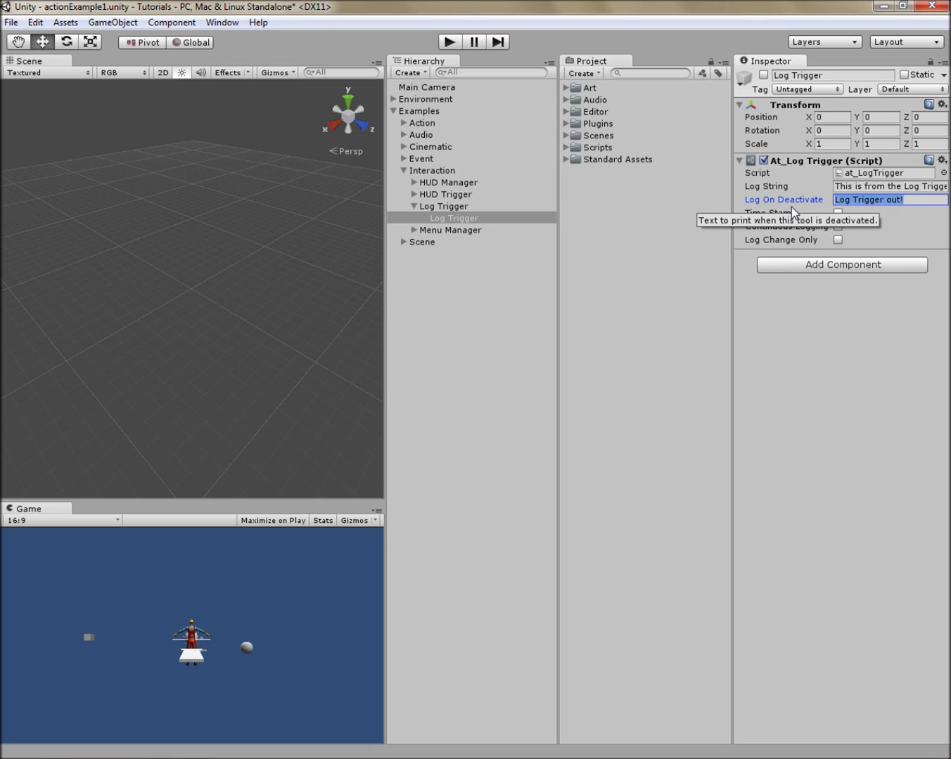
{"action": "left_click", "coordinate": [803, 210]}
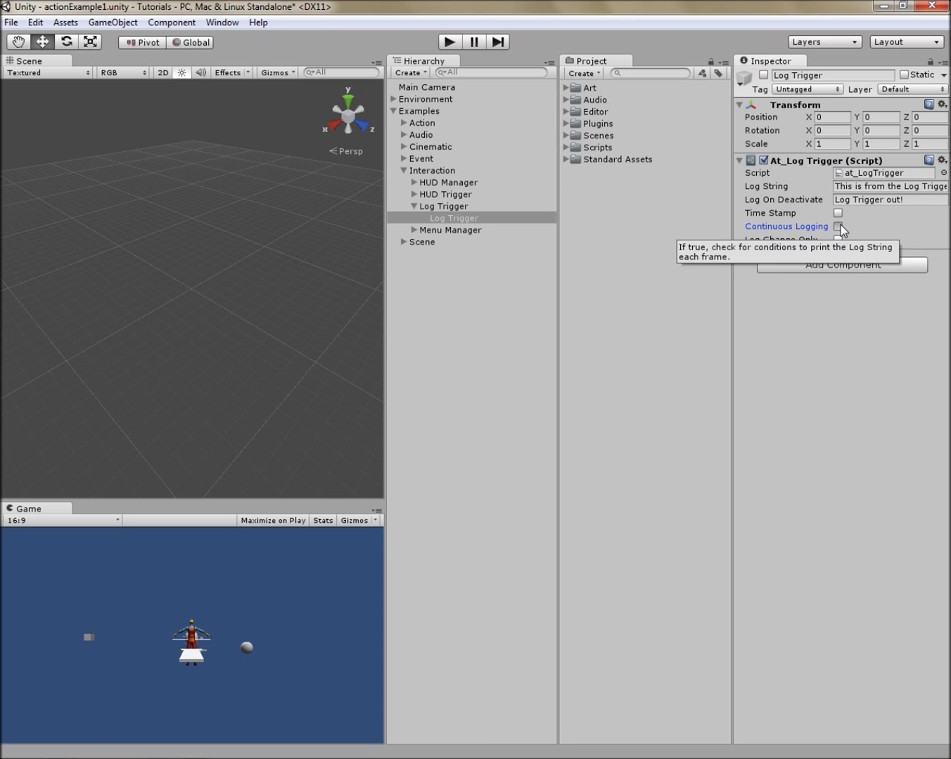
Try enabling Continuous Logging and Log Change Only on the Log Trigger, and switch both options back off.
{"action": "left_click", "coordinate": [838, 226]}
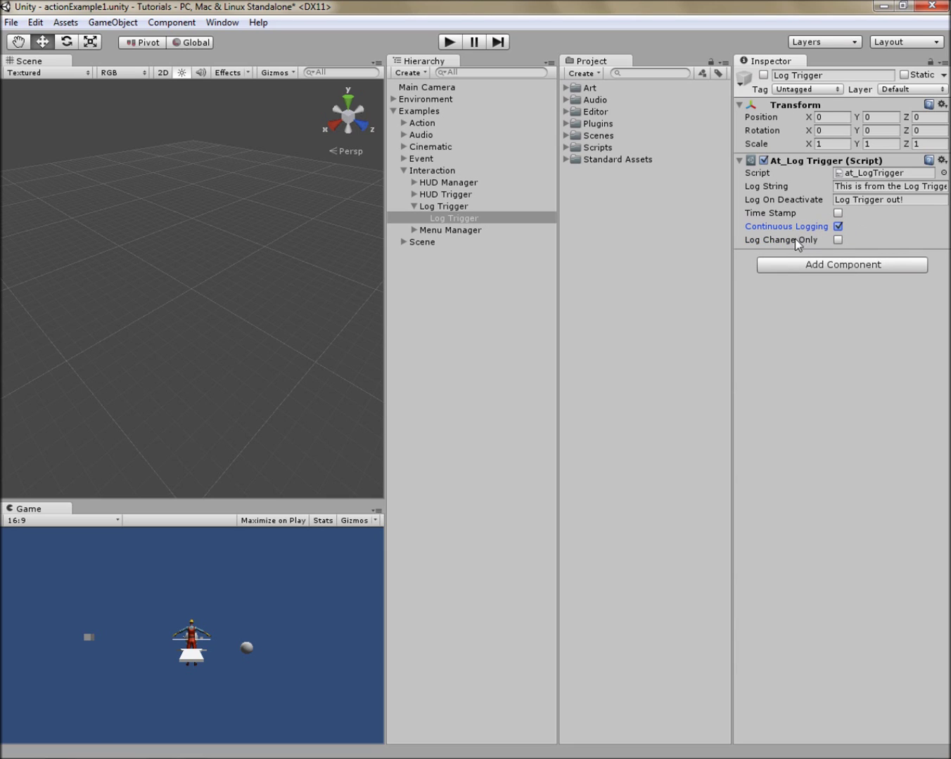
{"action": "left_click", "coordinate": [838, 240]}
{"action": "left_click", "coordinate": [839, 240]}
{"action": "left_click", "coordinate": [839, 226]}
Play the scene and toggle the Log Trigger object active and inactive, checking its log messages in the Console.
{"action": "left_click", "coordinate": [512, 246]}
{"action": "left_click", "coordinate": [470, 218]}
{"action": "left_click", "coordinate": [448, 41]}
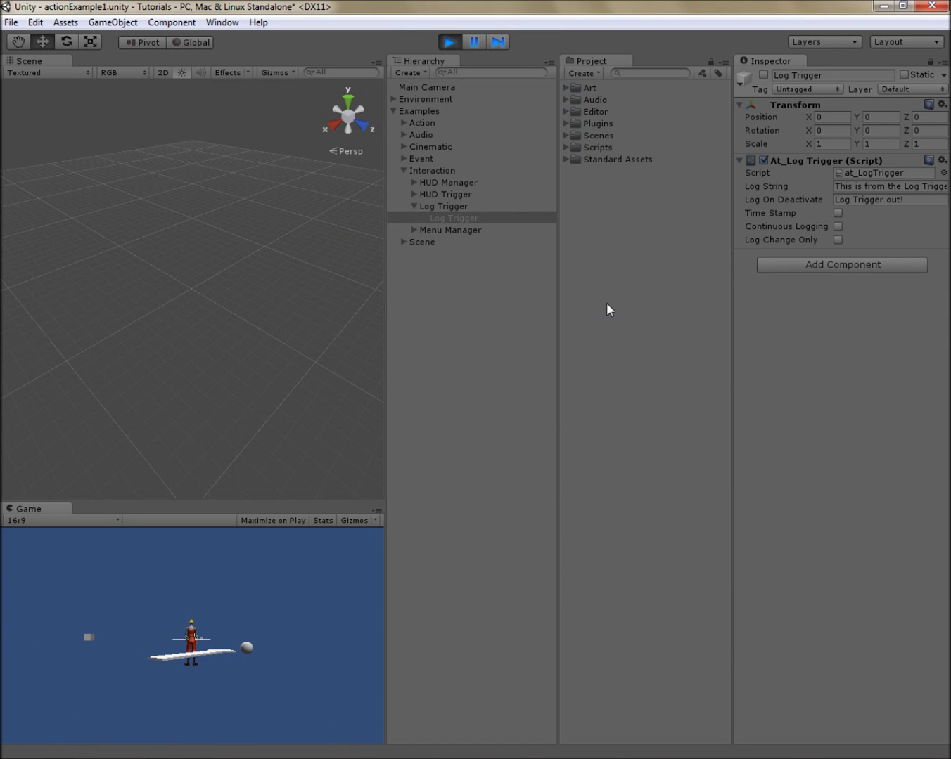
{"action": "left_click", "coordinate": [763, 74]}
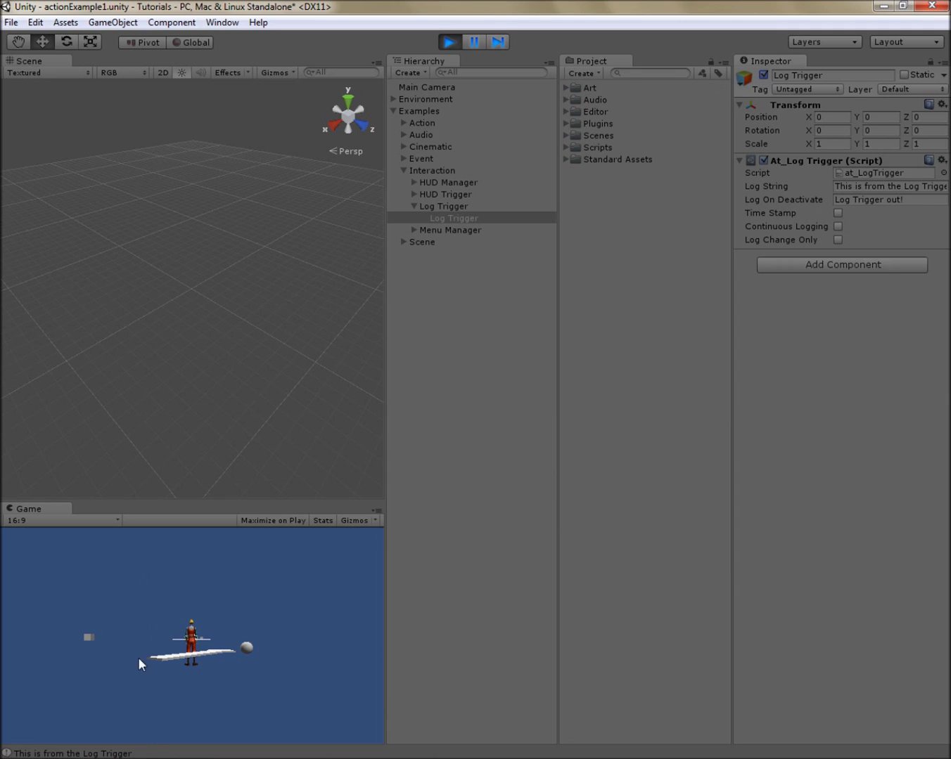
{"action": "left_click", "coordinate": [127, 753]}
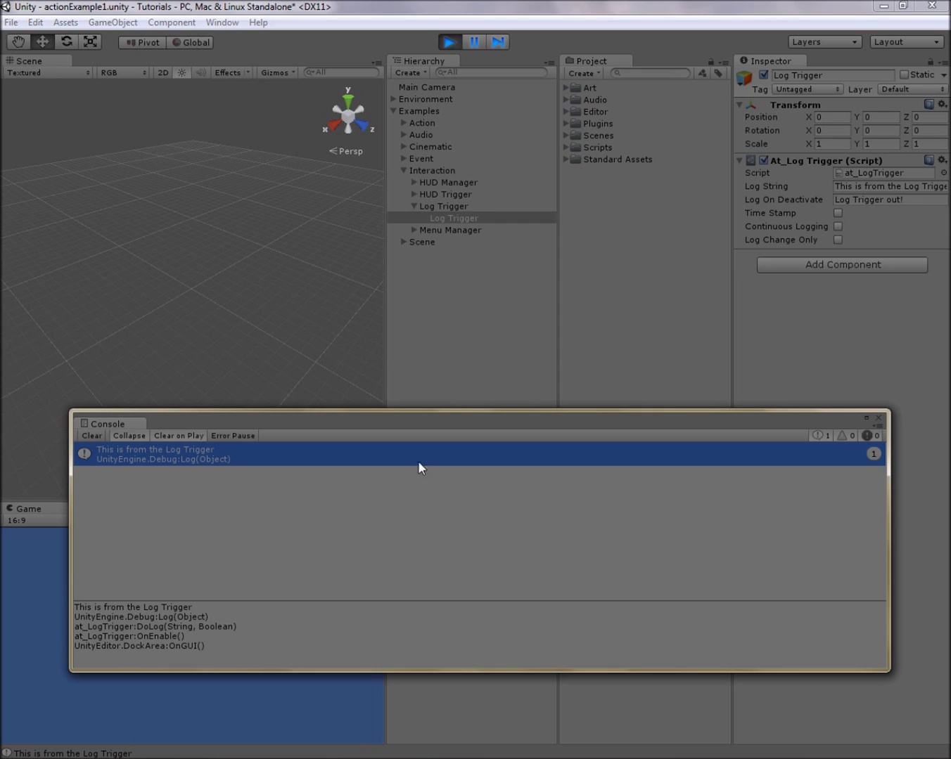
{"action": "left_click", "coordinate": [762, 74]}
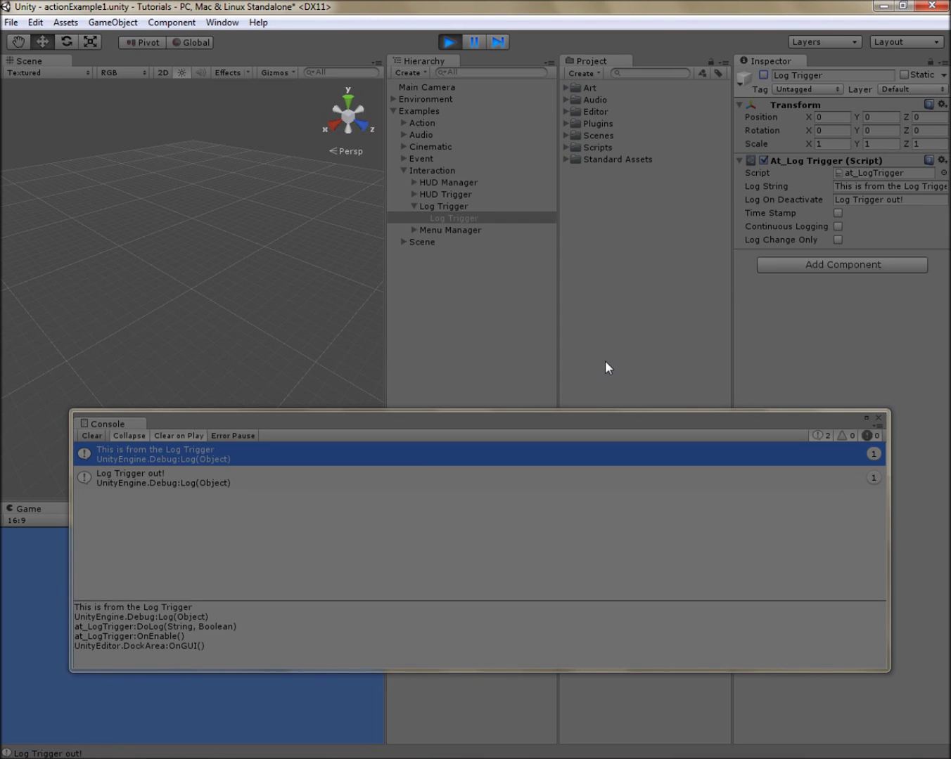
Close the Console, stop playing the scene and collapse the Log Trigger group.
{"action": "left_click", "coordinate": [882, 415]}
{"action": "left_click", "coordinate": [514, 284]}
{"action": "left_click", "coordinate": [451, 41]}
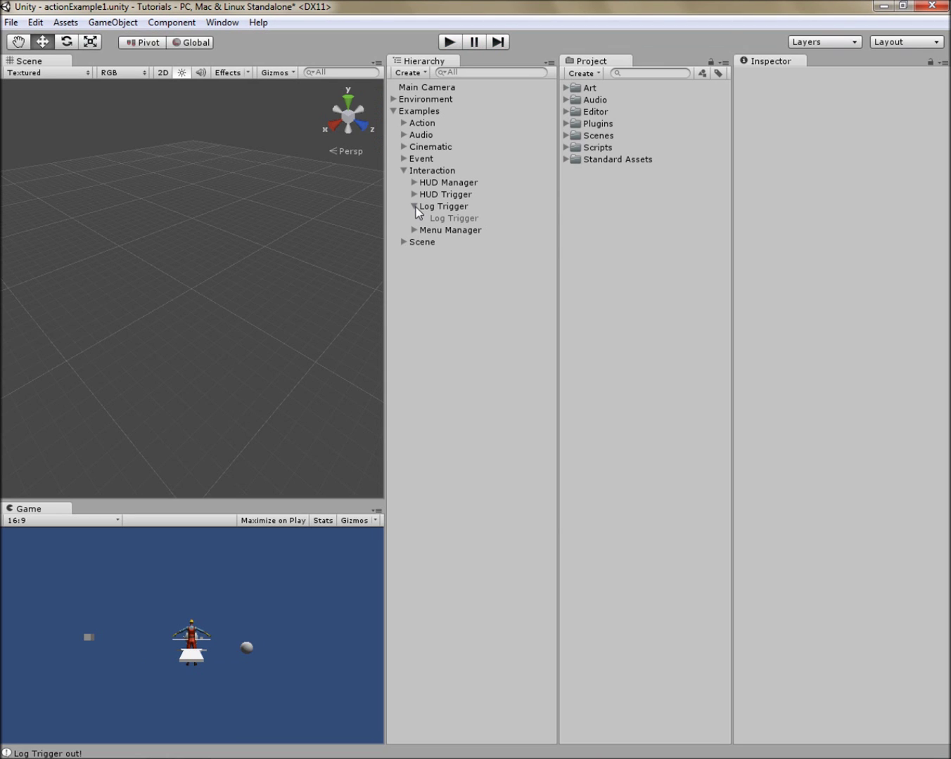
{"action": "left_click", "coordinate": [415, 207]}
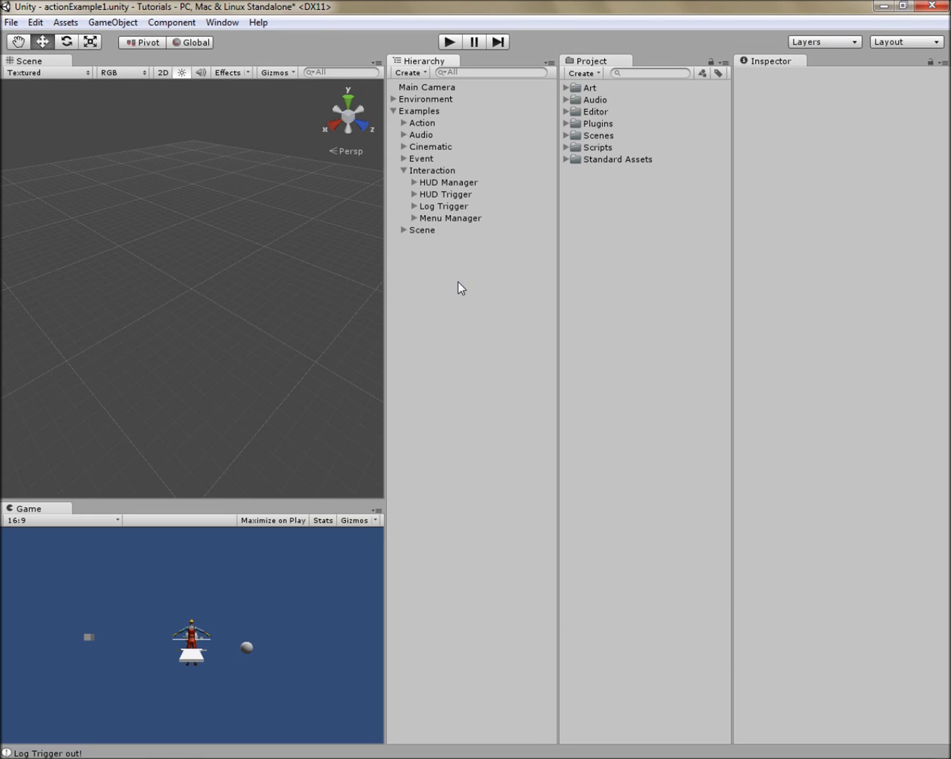